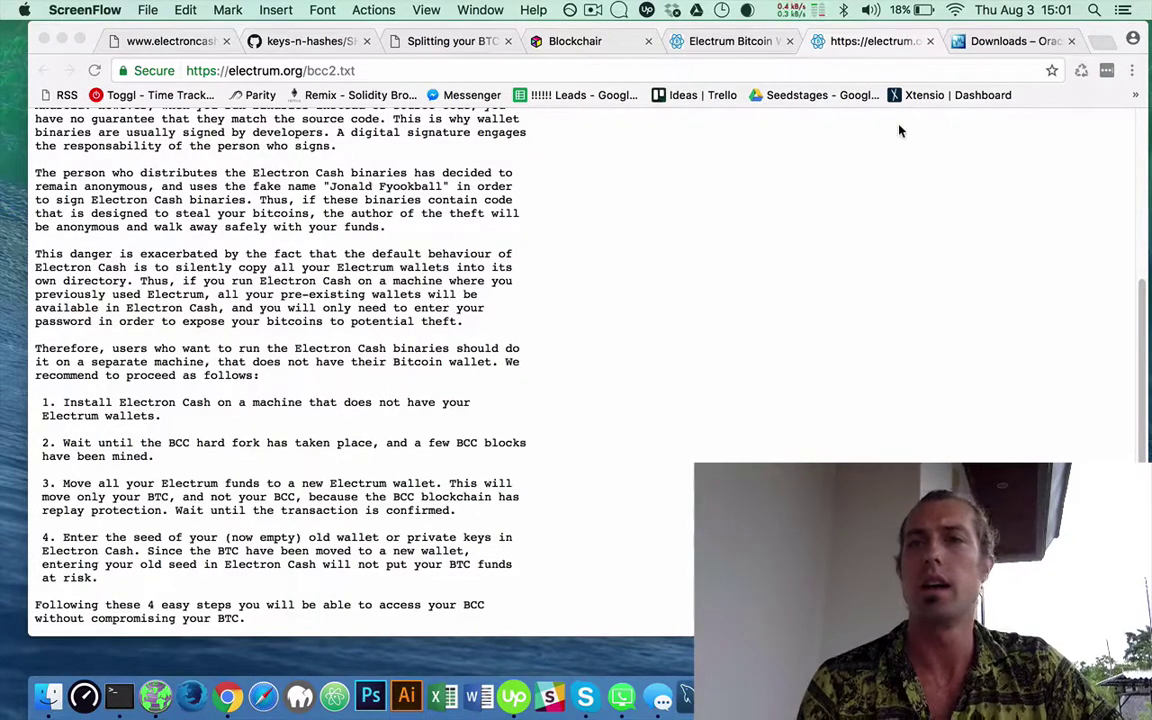
Step: Review the Electron Cash, Electrum and redemption-advice tabs, highlighting the Electron Cash install step
click(146, 48)
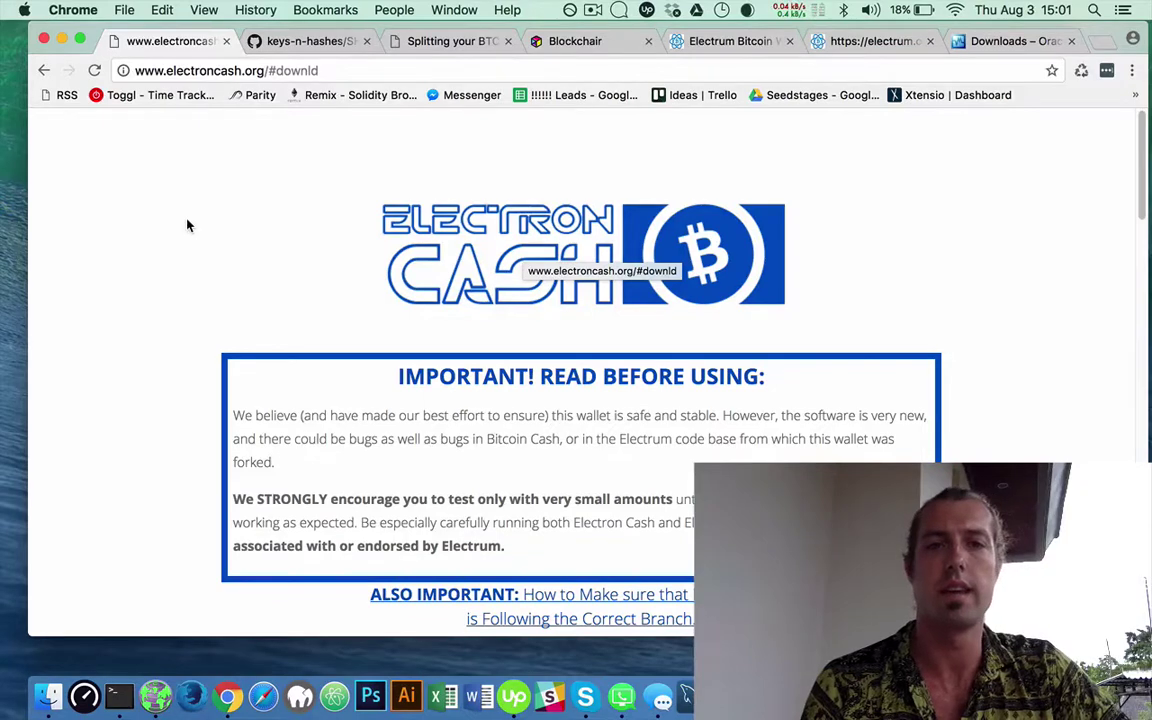
click(737, 42)
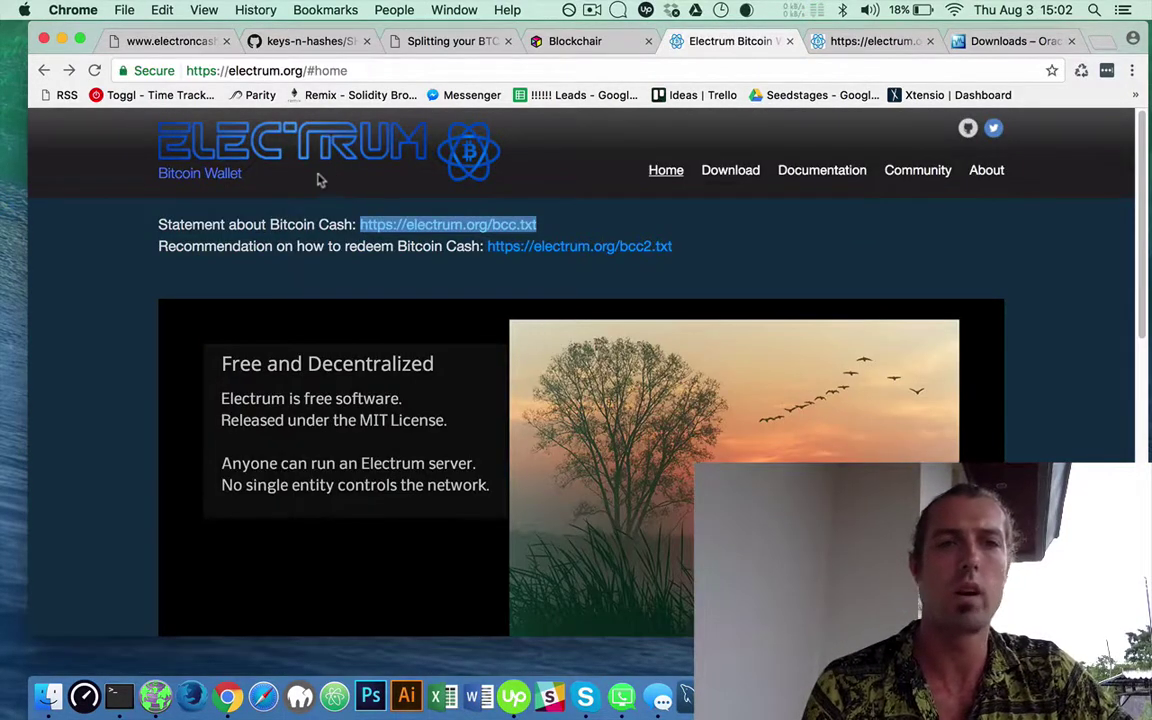
click(173, 42)
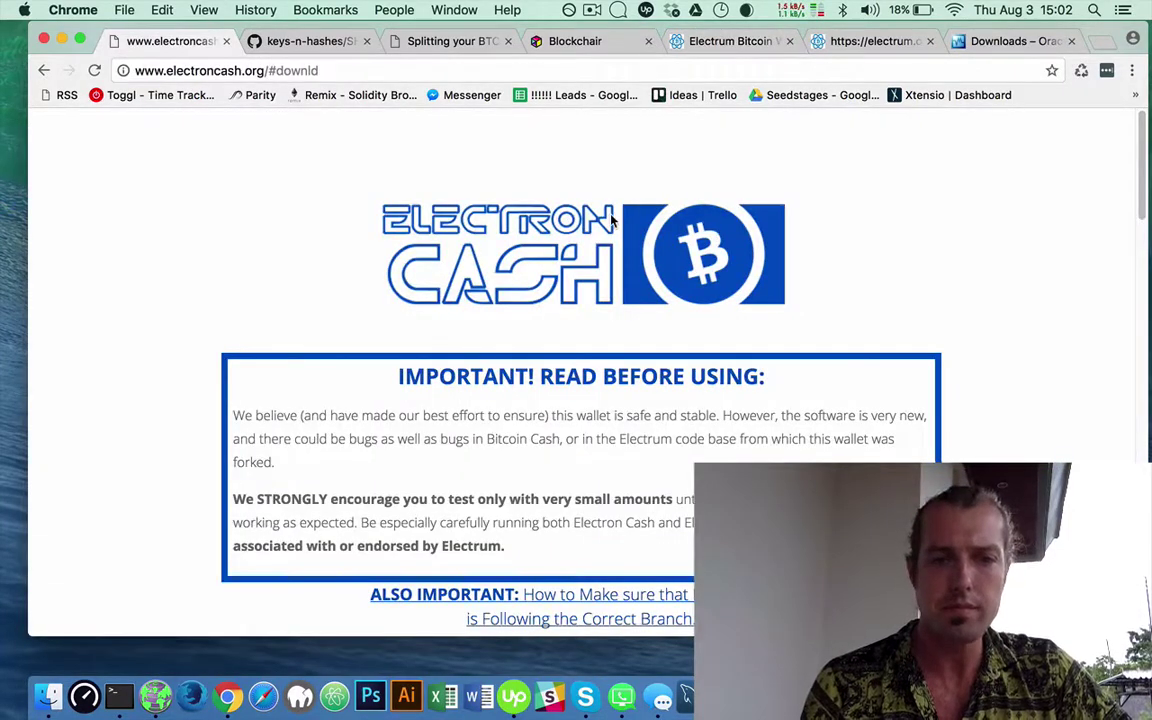
click(830, 42)
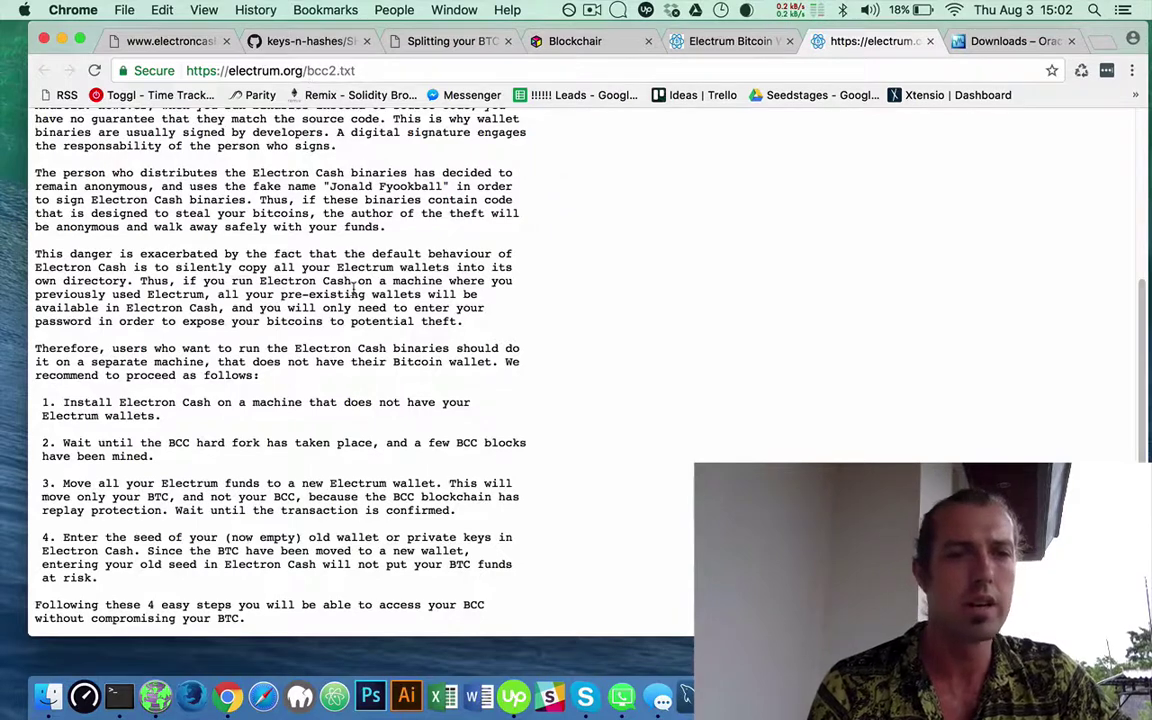
scroll(566, 336, up, 5)
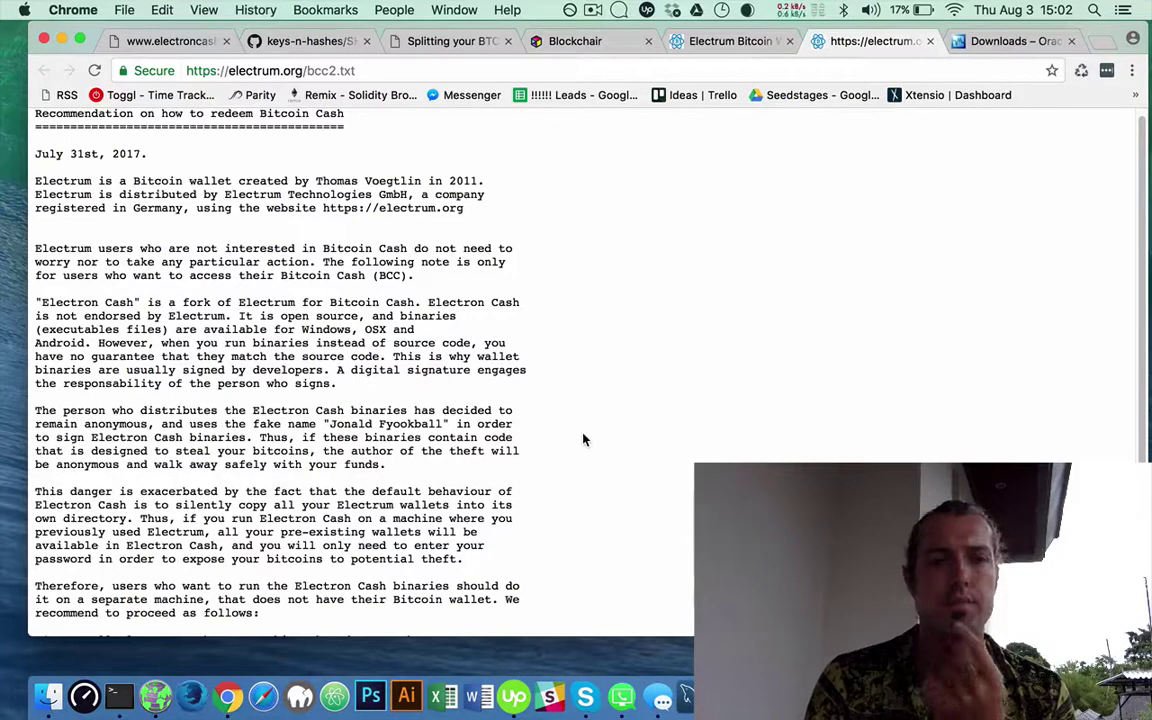
scroll(584, 439, down, 5)
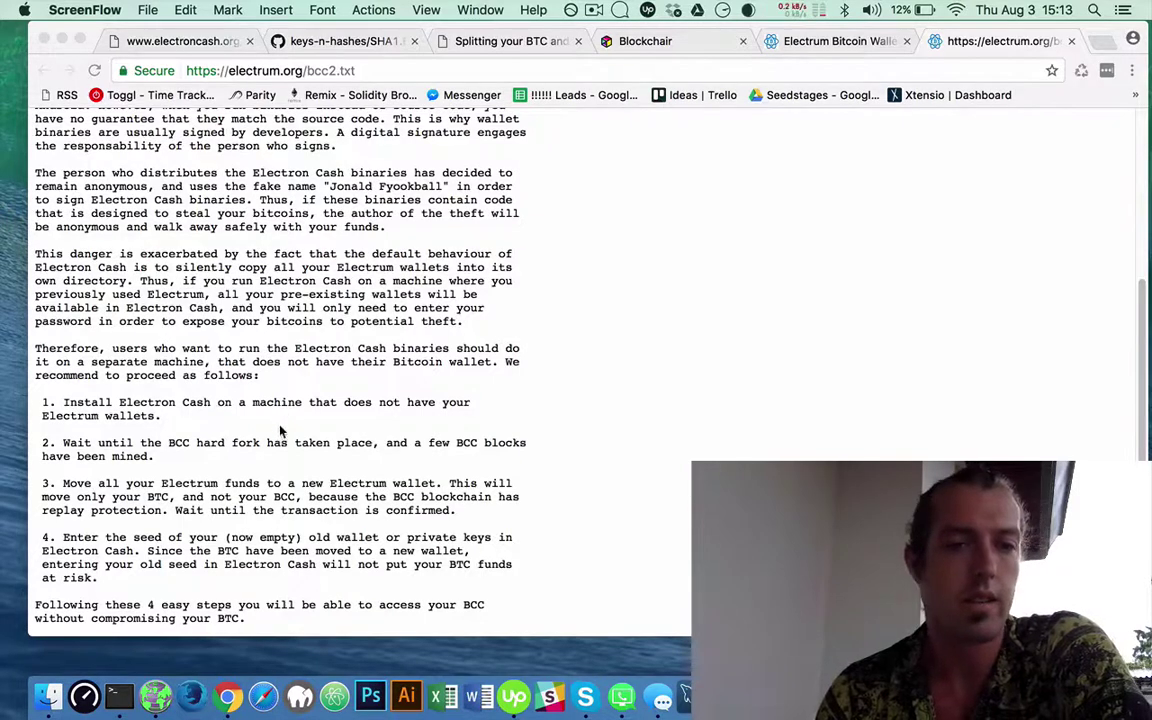
click(218, 417)
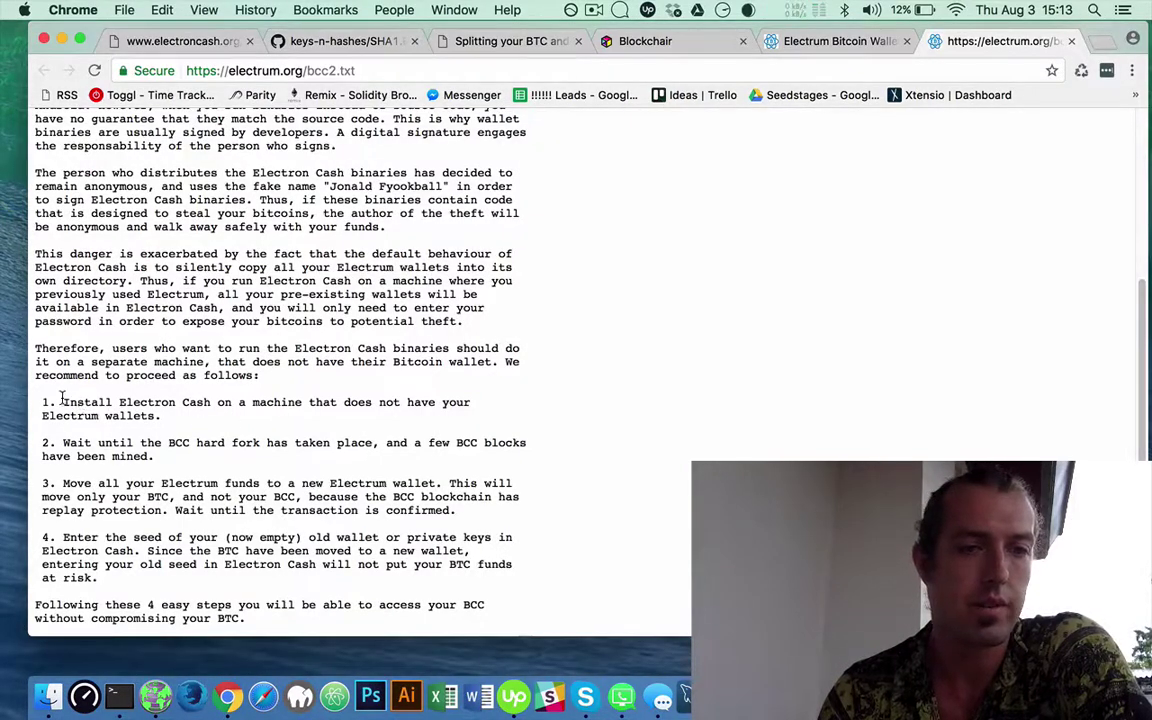
drag(62, 402, 213, 415)
click(216, 420)
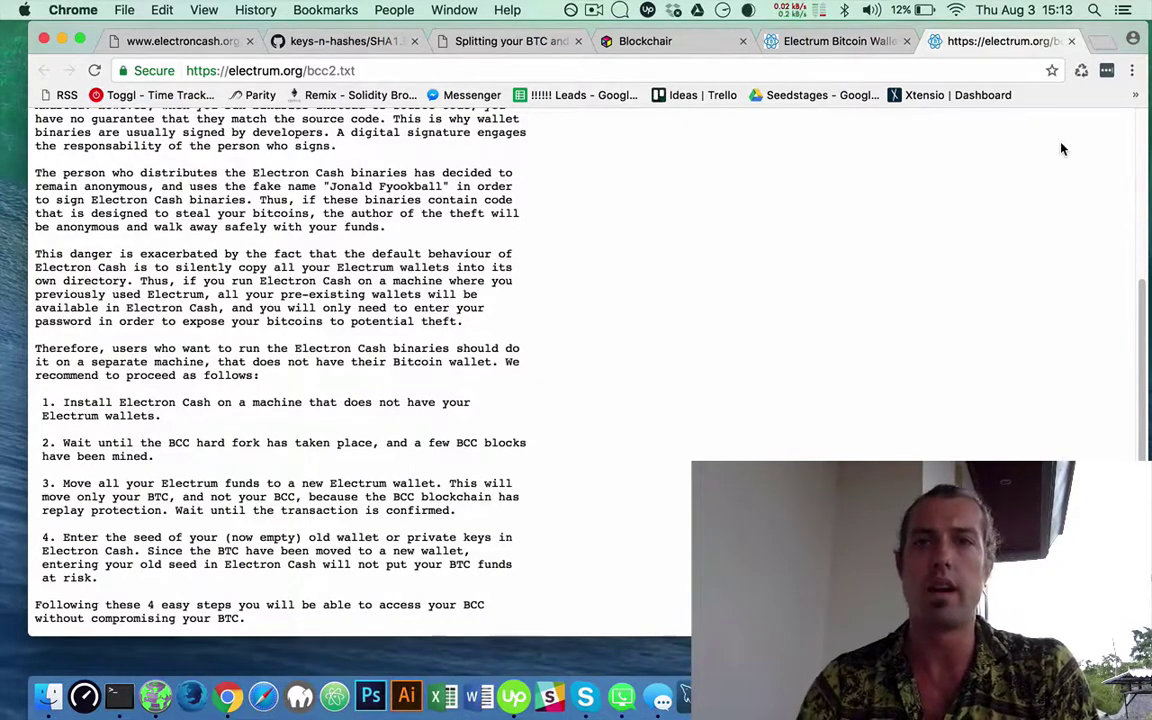
Step: Show electroncash.org's download list with the Windows, OSX, Linux and Android builds
click(178, 41)
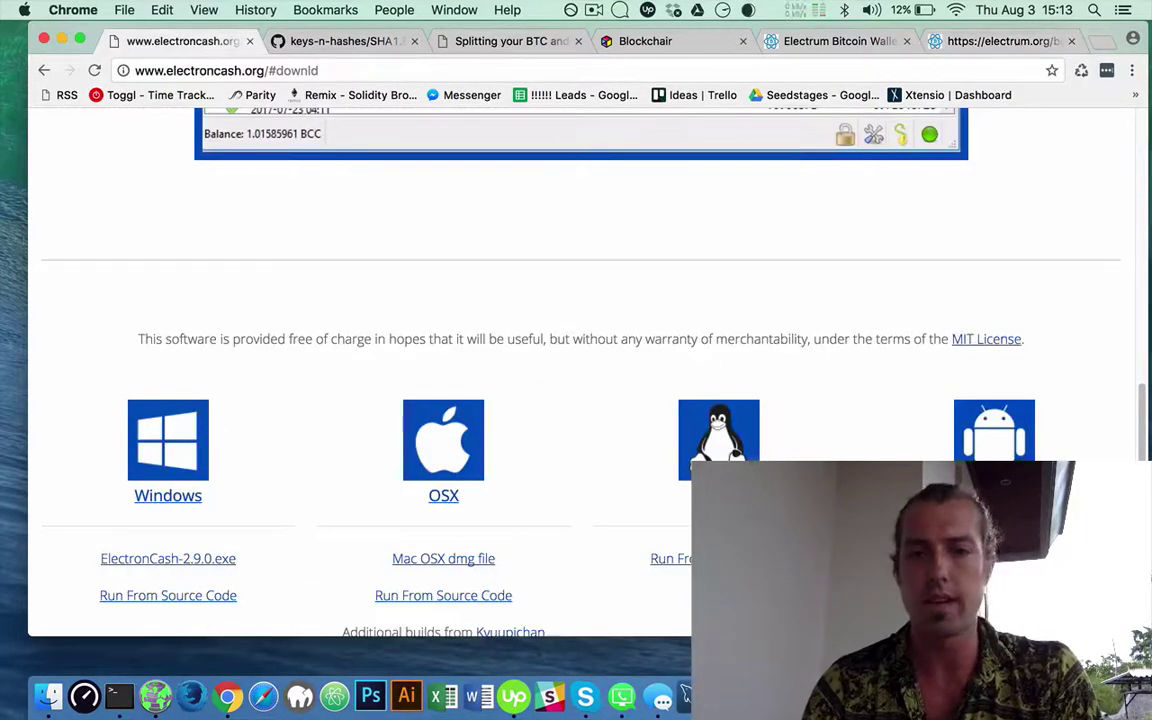
scroll(731, 450, down, 2)
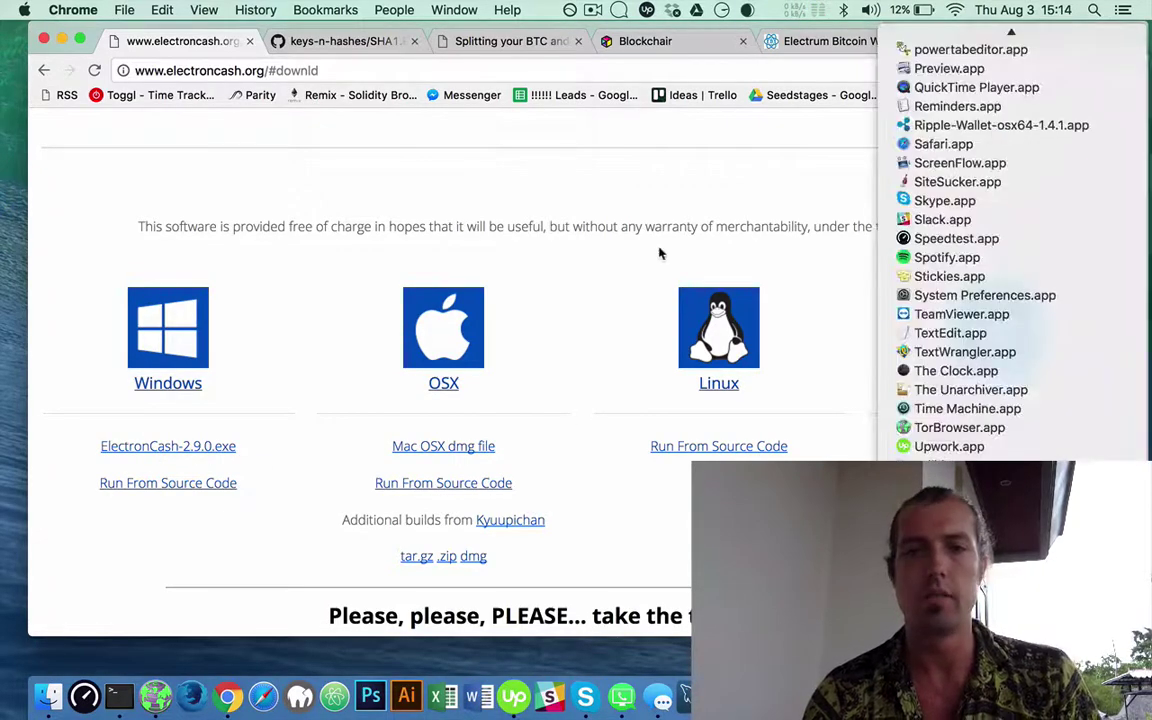
click(569, 267)
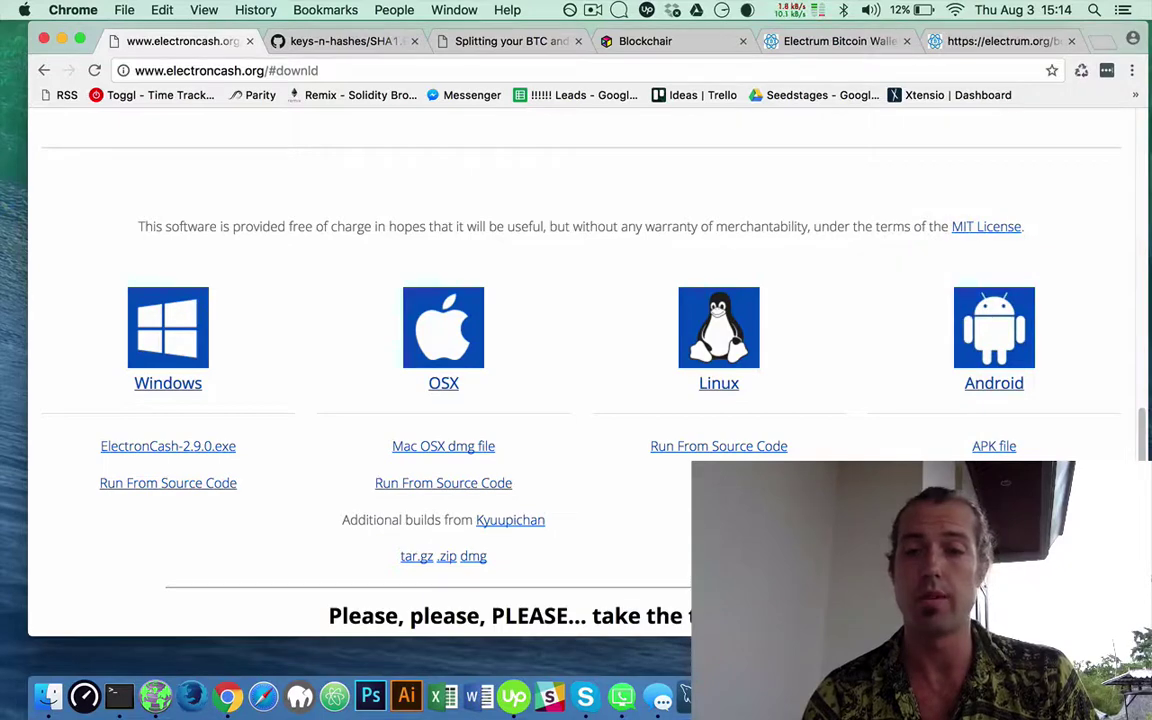
Step: In the Windows 7 VM, load electroncash.org and download the ElectronCash-2.9.0.exe installer
key(super+Tab)
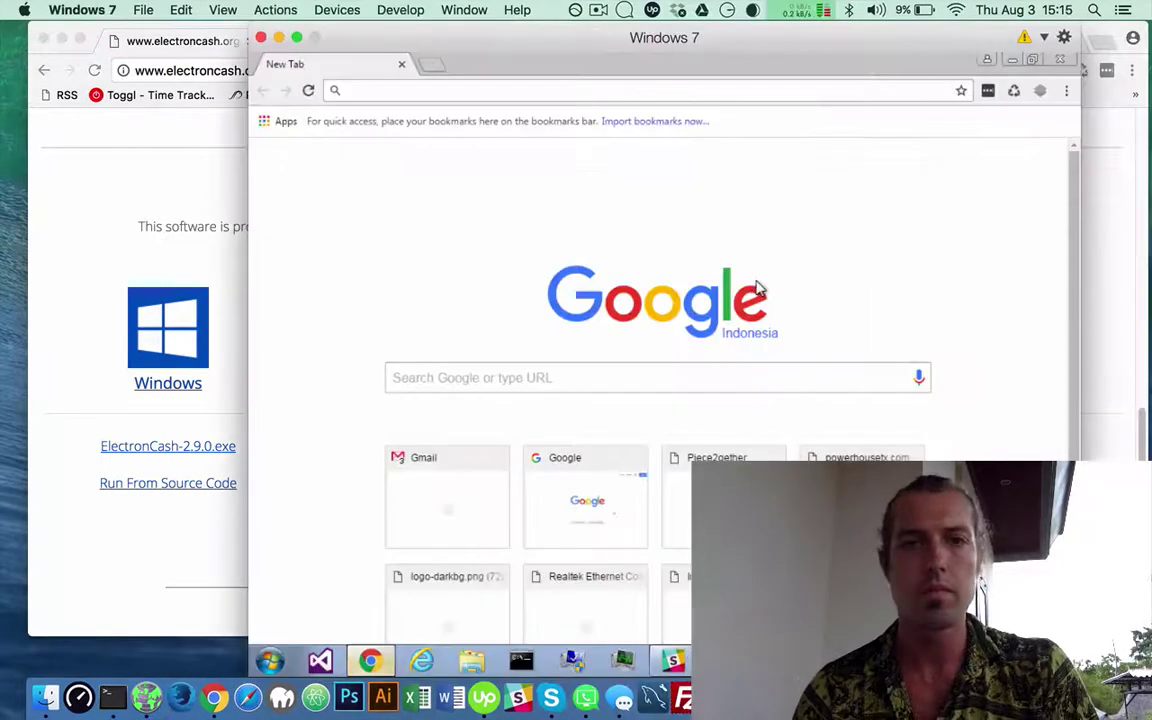
click(528, 92)
text(electroncas)
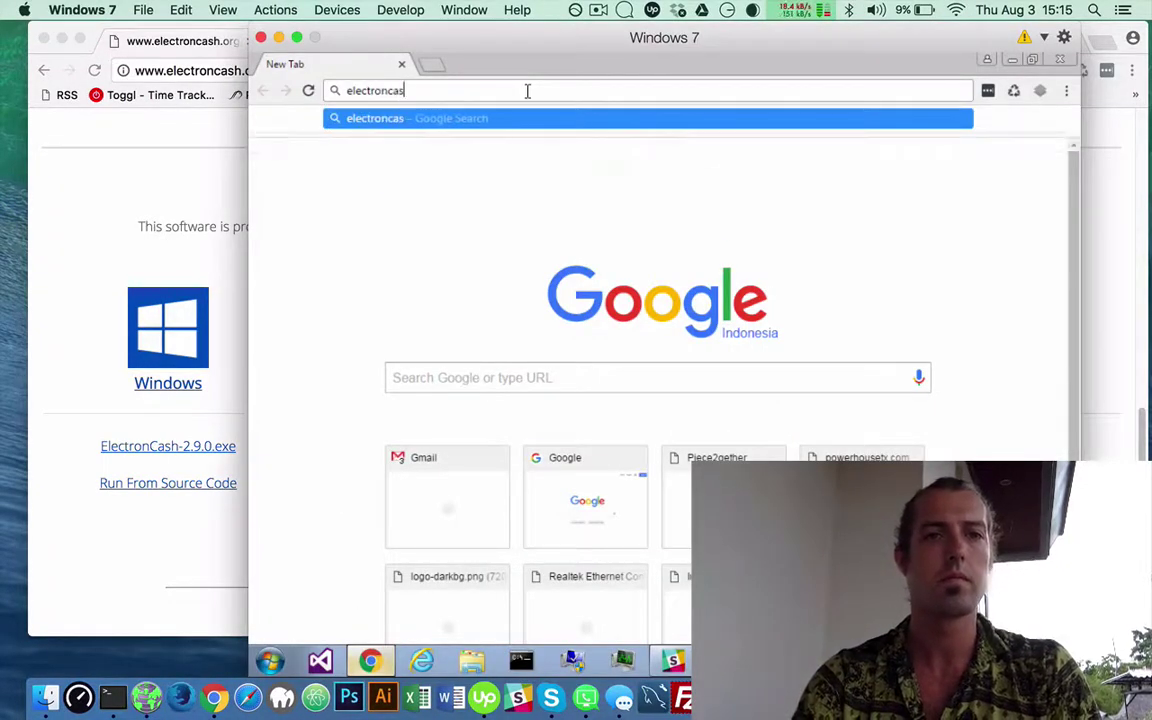
text(h.org)
key(Return)
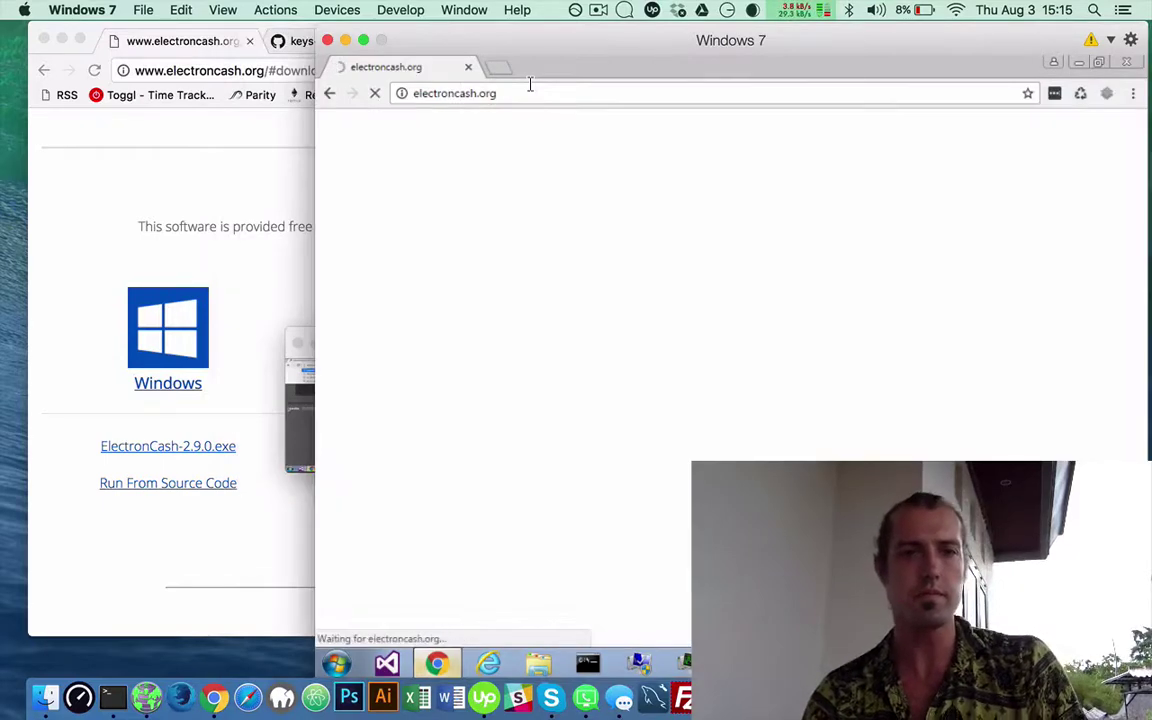
scroll(697, 312, down, 3)
scroll(697, 312, down, 2)
scroll(697, 312, down, 12)
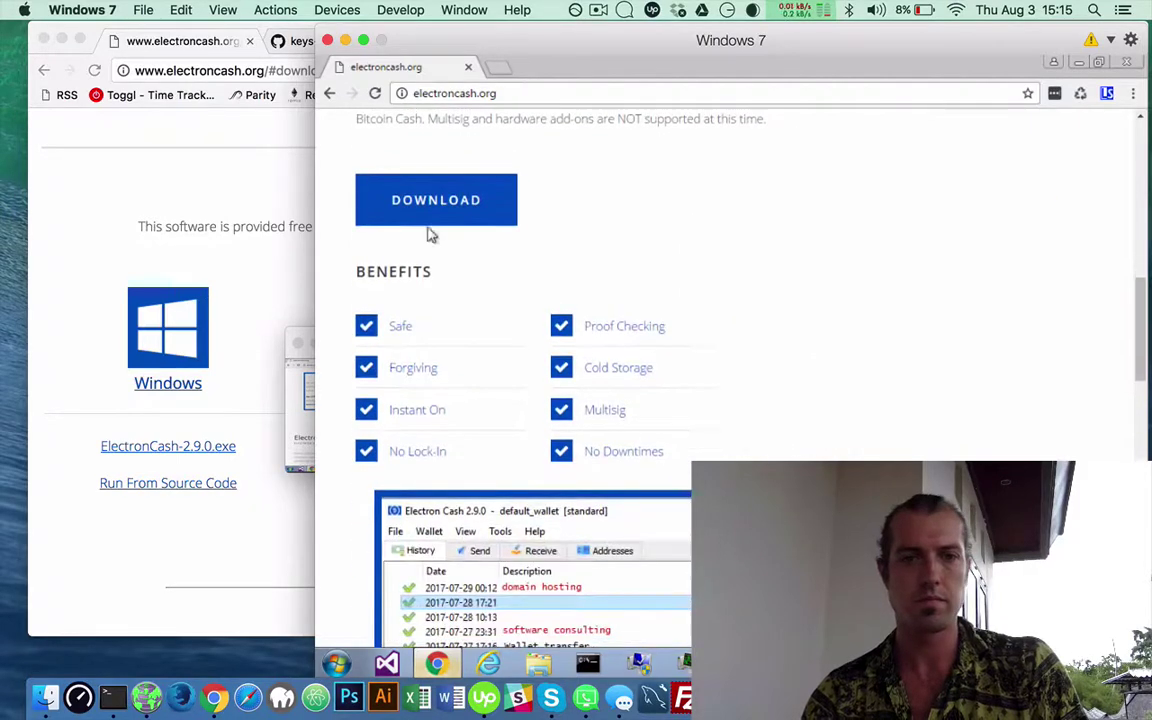
click(421, 222)
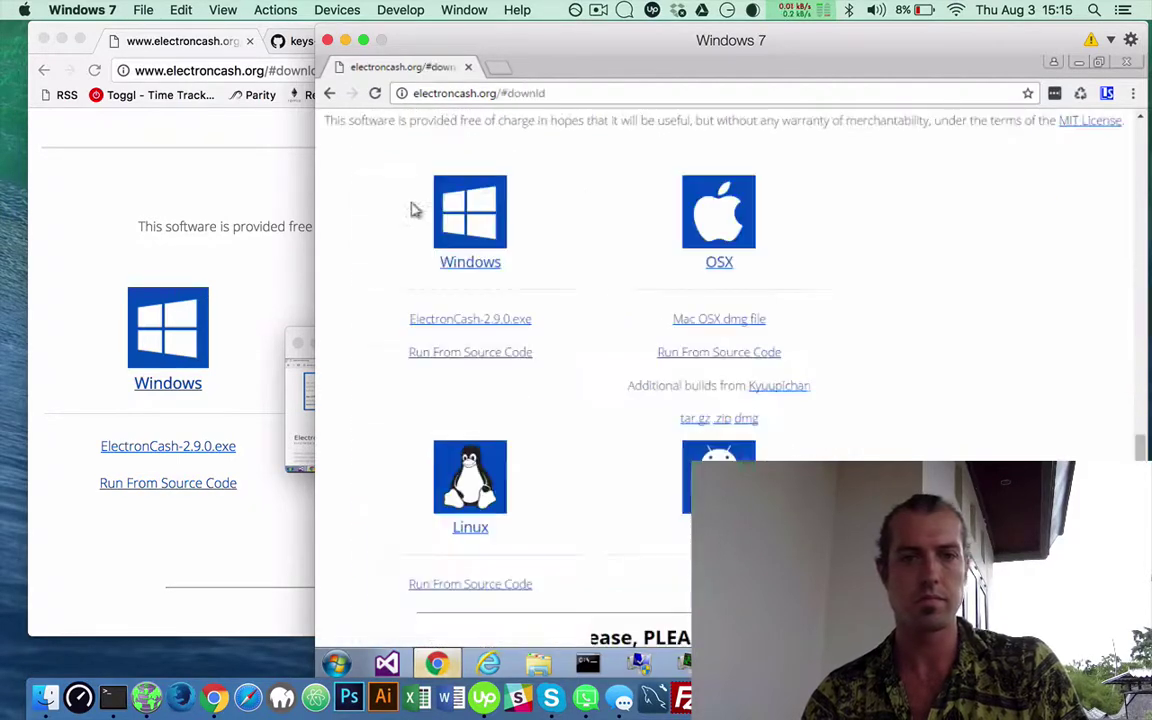
click(488, 320)
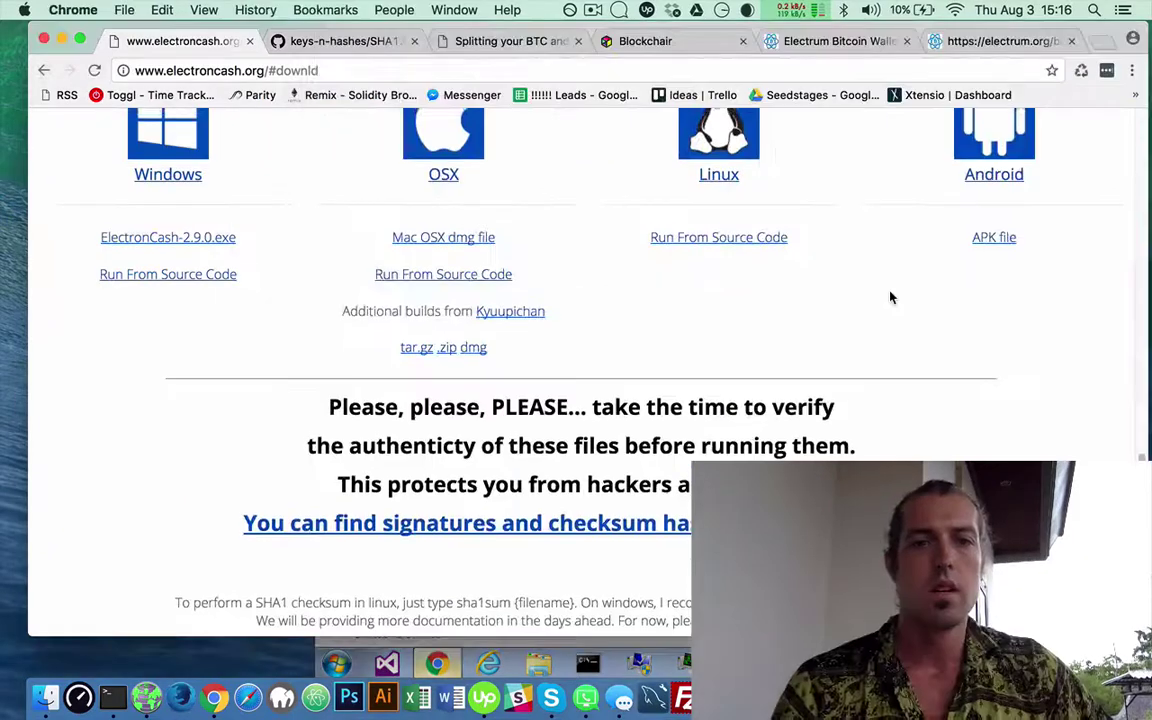
scroll(890, 297, up, 3)
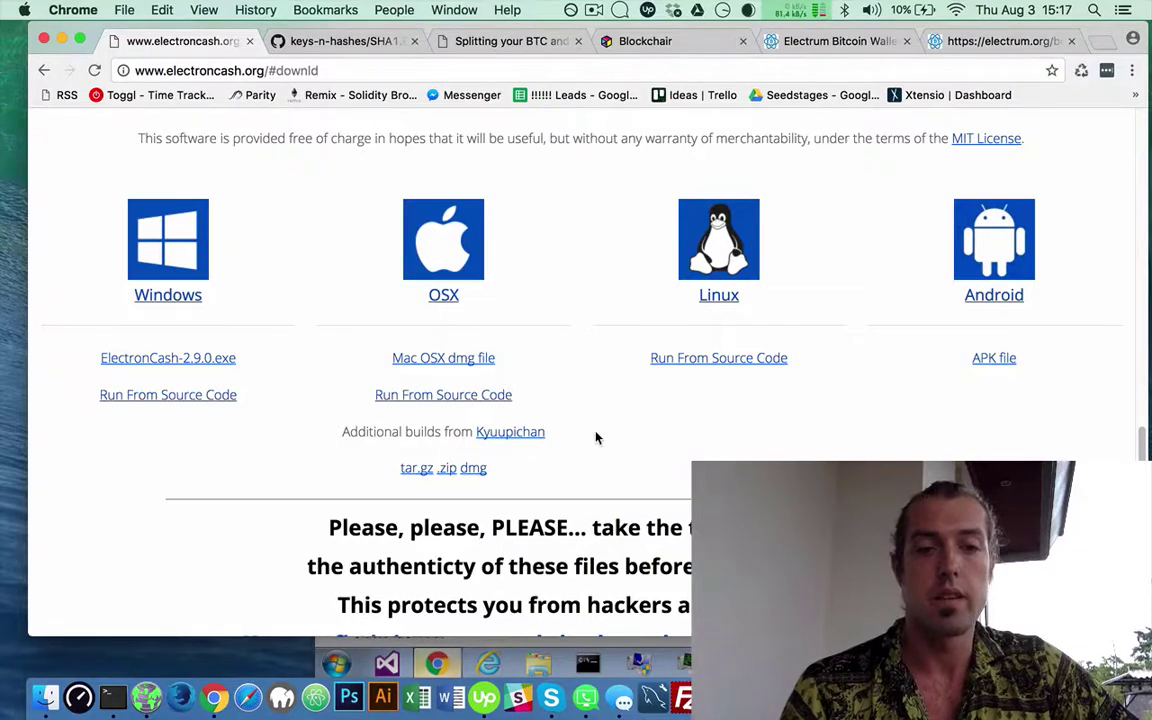
Step: Scroll past the verification notice to the keys-n-hashes SHA1 page for the macOS dmg, then bring up Terminal
scroll(592, 447, down, 5)
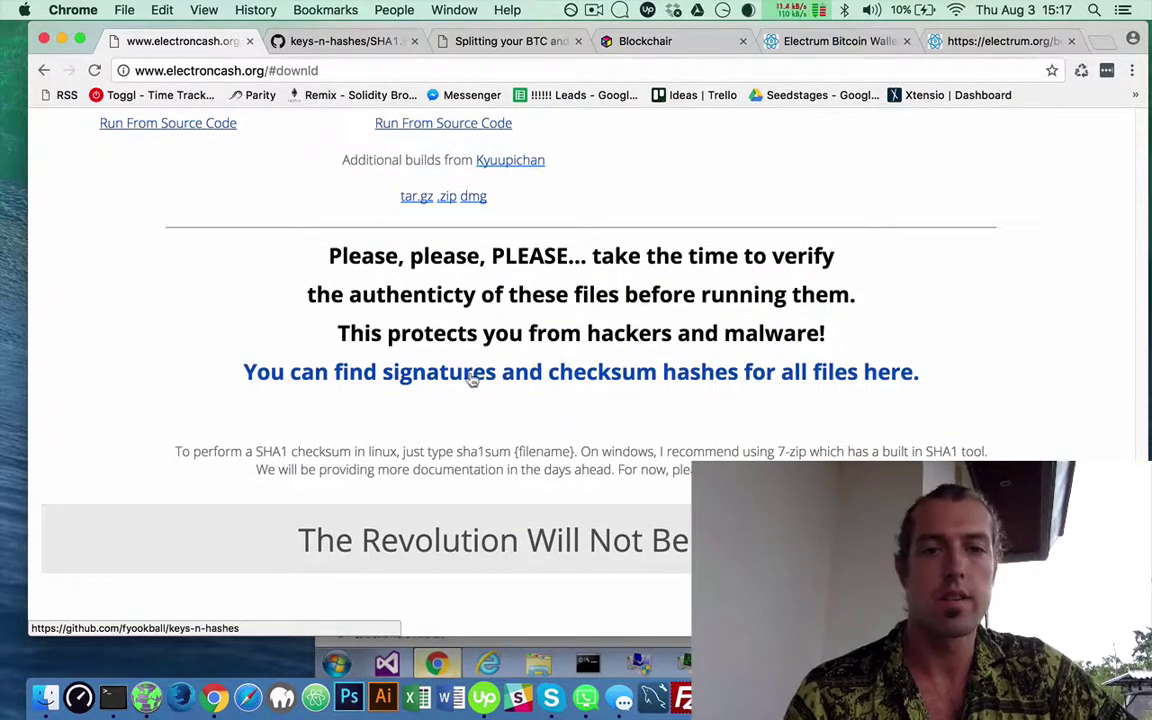
click(327, 42)
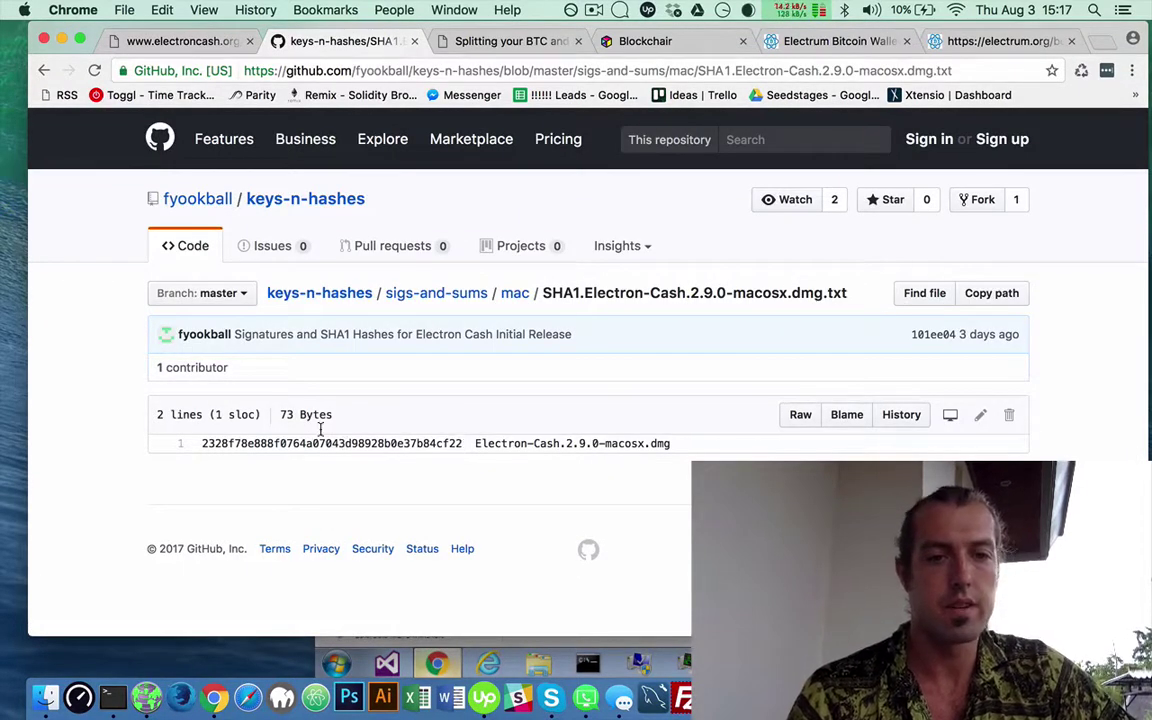
click(112, 699)
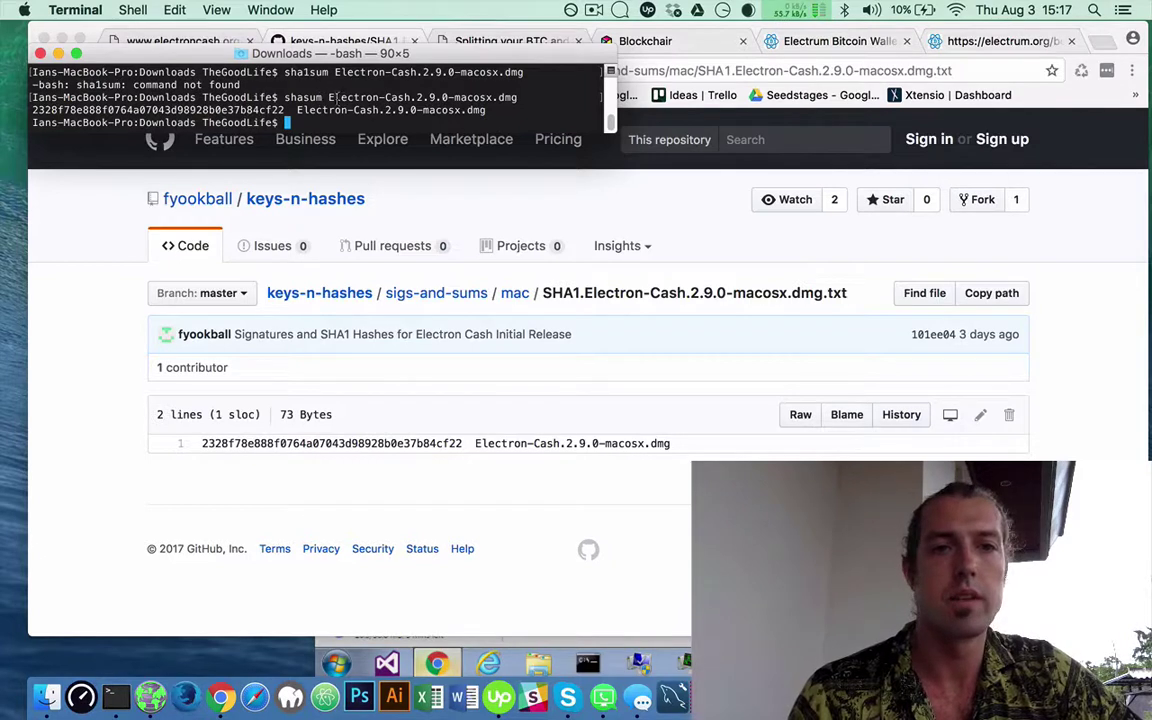
Step: Compare Terminal's shasum hash for Electron-Cash-2.9.0-macosx.dmg side by side with the published SHA1 on GitHub
drag(327, 97, 530, 97)
click(287, 110)
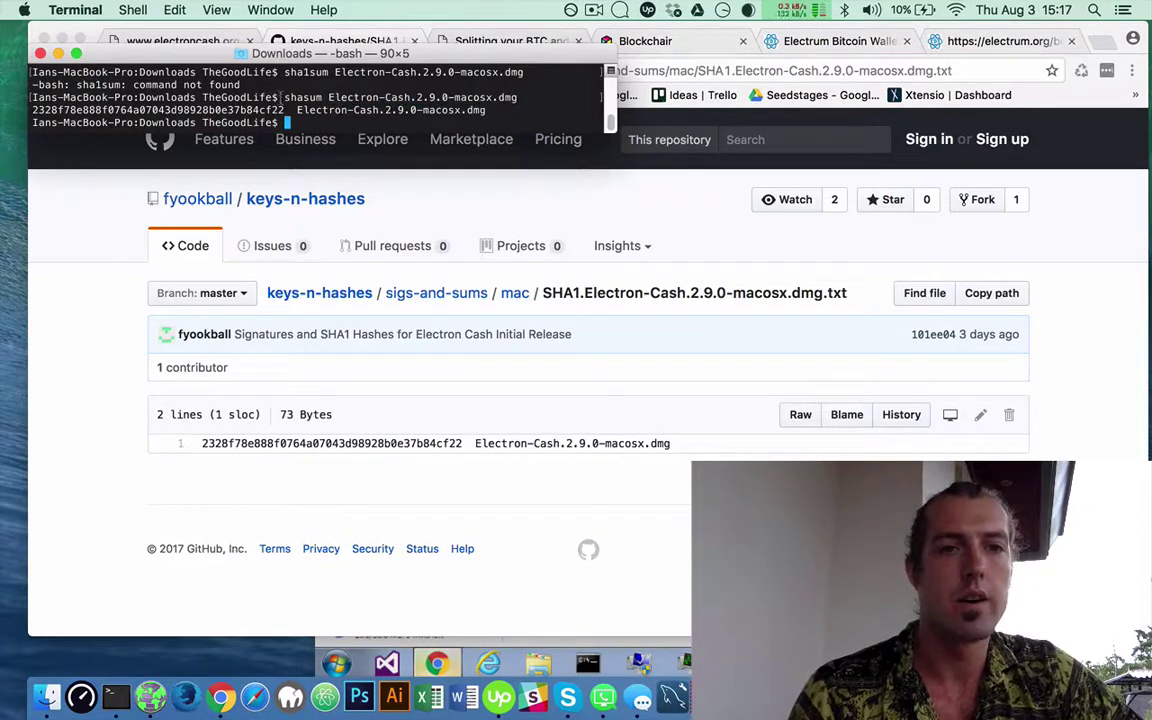
double_click(290, 97)
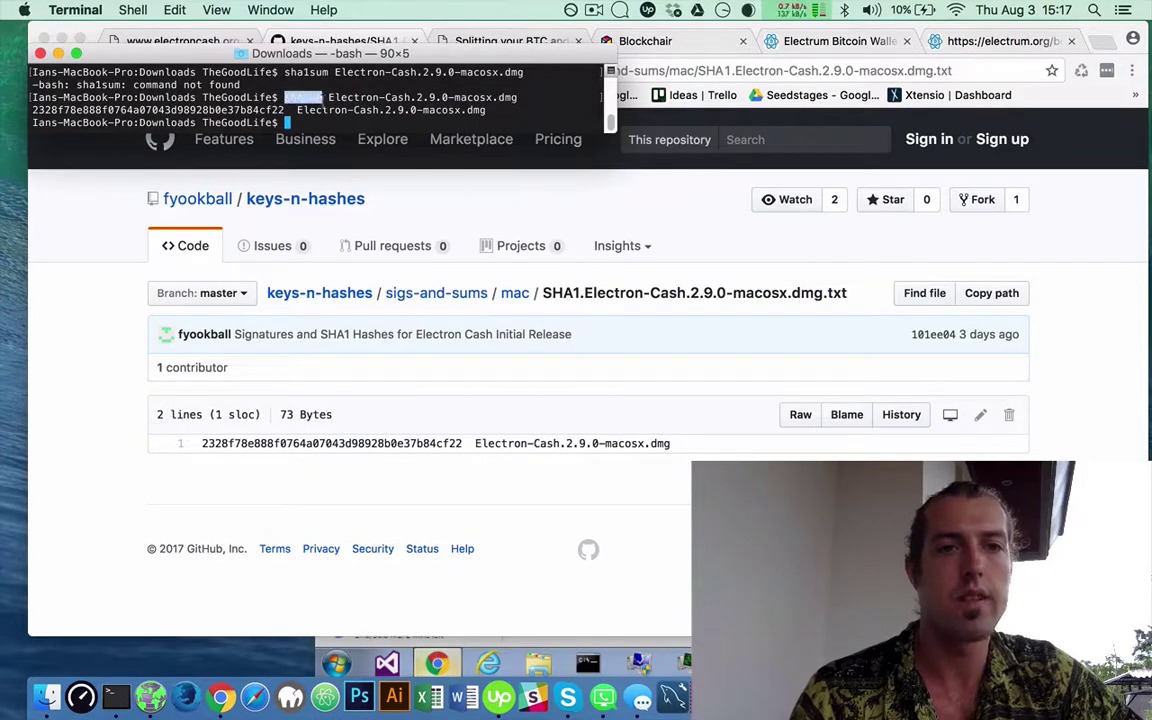
click(437, 106)
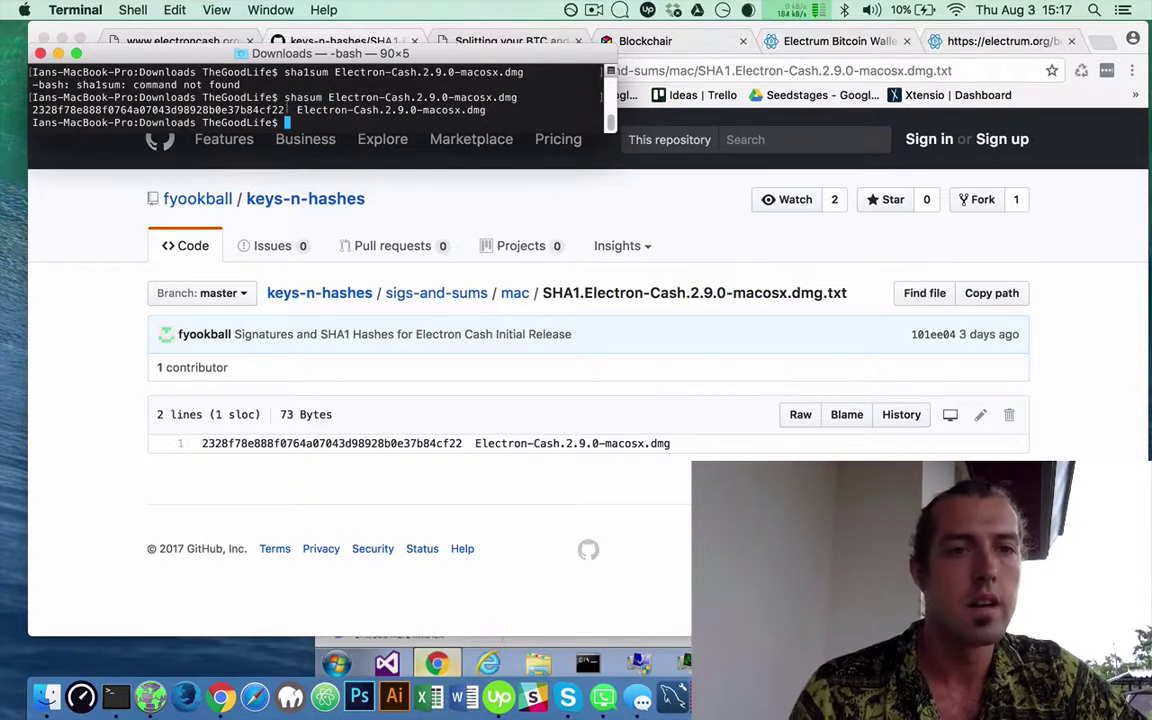
drag(287, 111, 45, 112)
click(45, 113)
drag(97, 50, 253, 336)
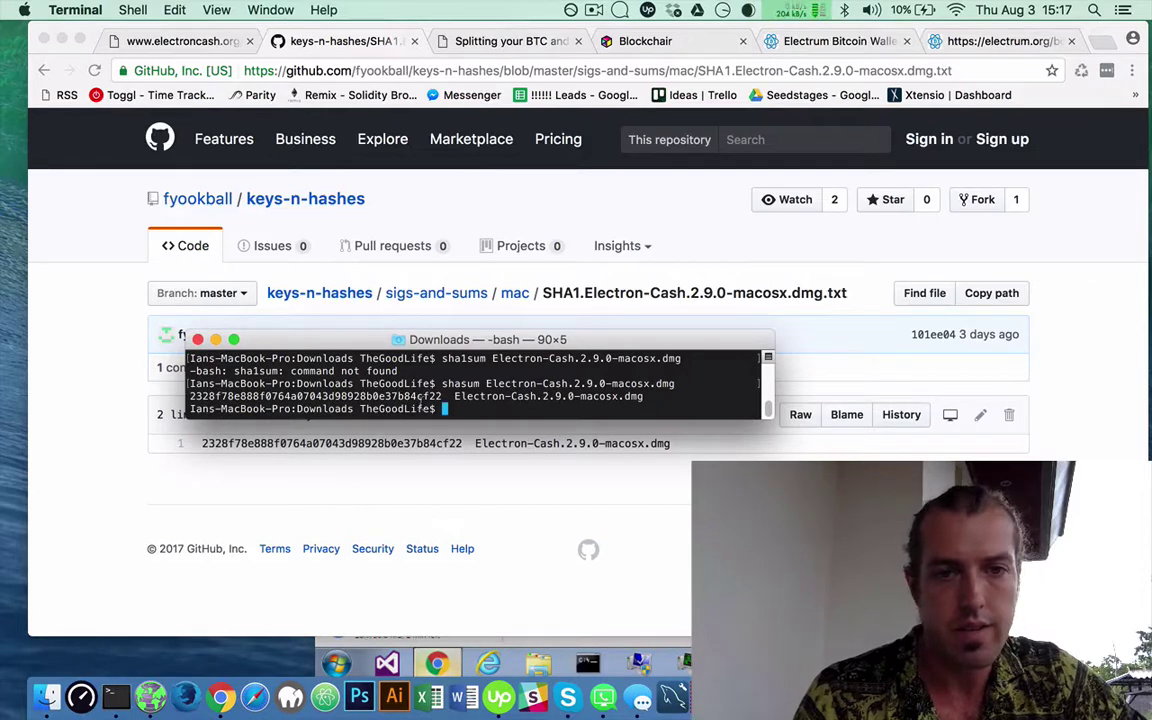
click(463, 443)
drag(463, 443, 157, 414)
Step: Return to electroncash.org and scroll through its download builds and checksum warning
click(303, 477)
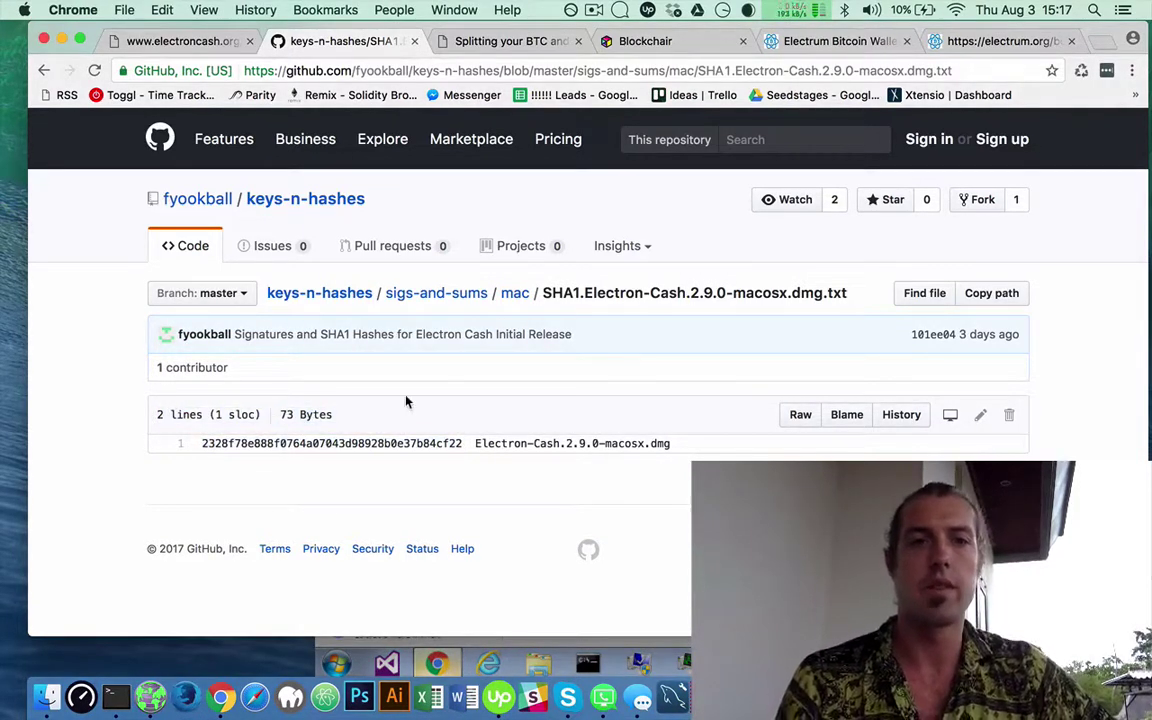
click(184, 38)
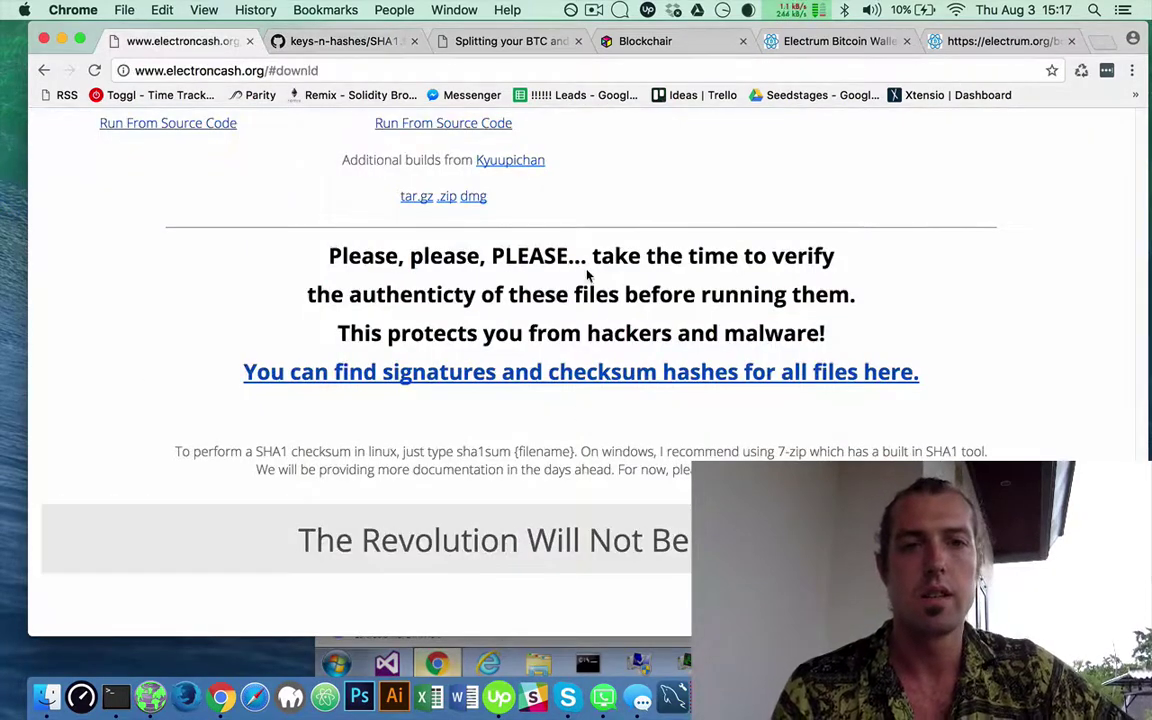
scroll(586, 273, up, 5)
scroll(587, 276, up, 1)
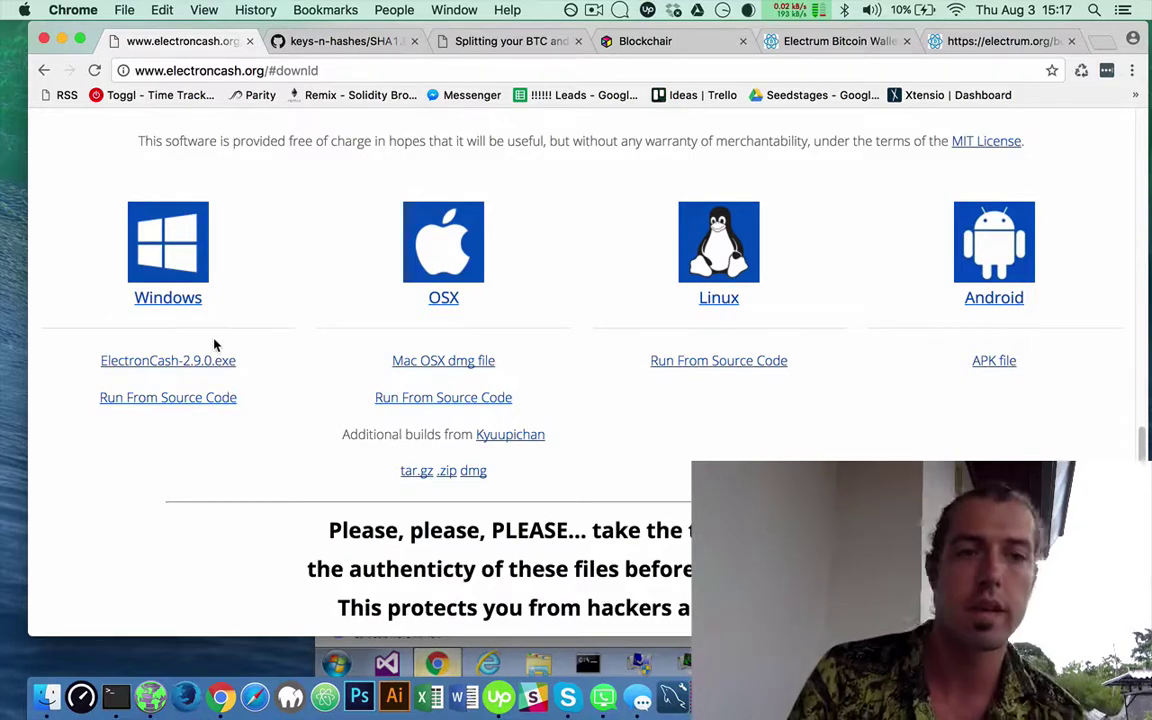
scroll(240, 352, down, 4)
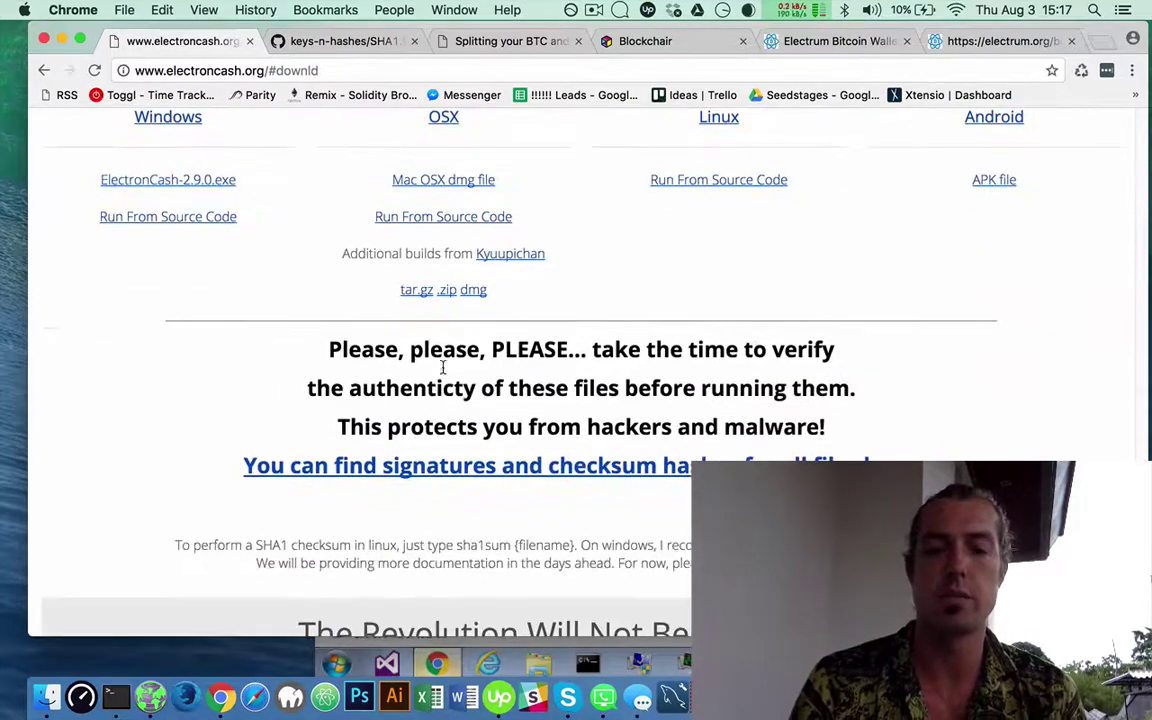
scroll(462, 379, down, 4)
scroll(462, 381, up, 15)
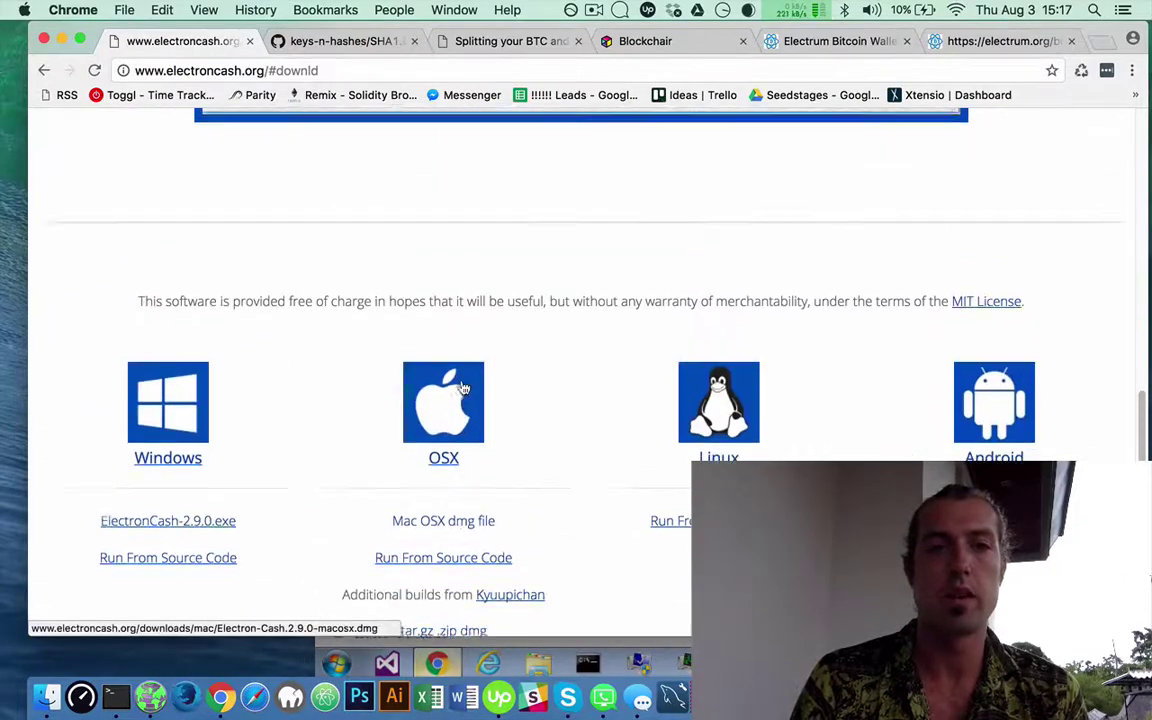
scroll(462, 386, up, 12)
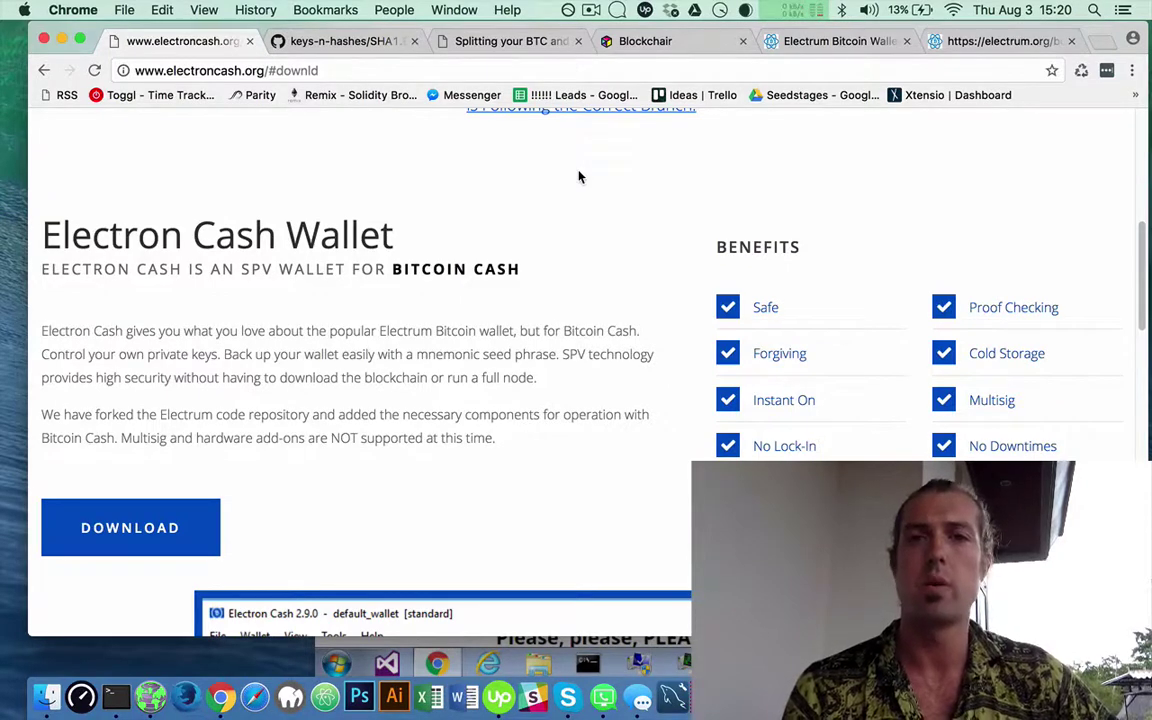
Step: Go from the Electrum home page to its bcc2.txt advice on redeeming Bitcoin Cash
click(805, 42)
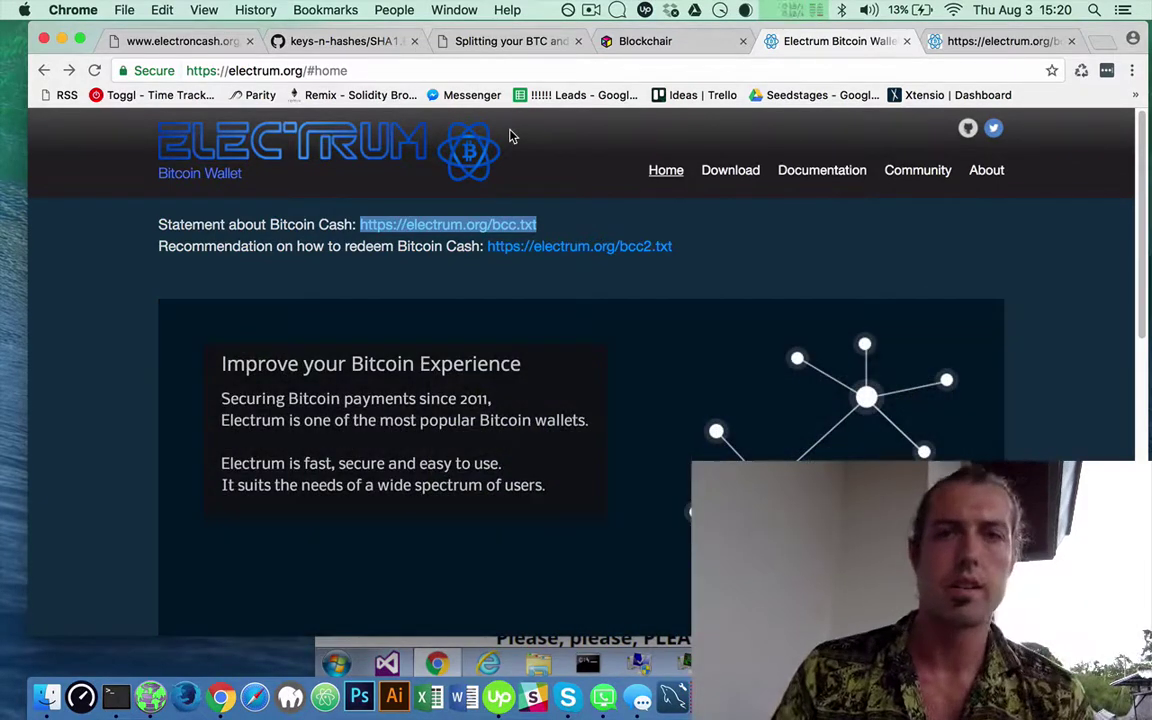
key(super+t)
text(bitcoin)
key(super+w)
click(823, 45)
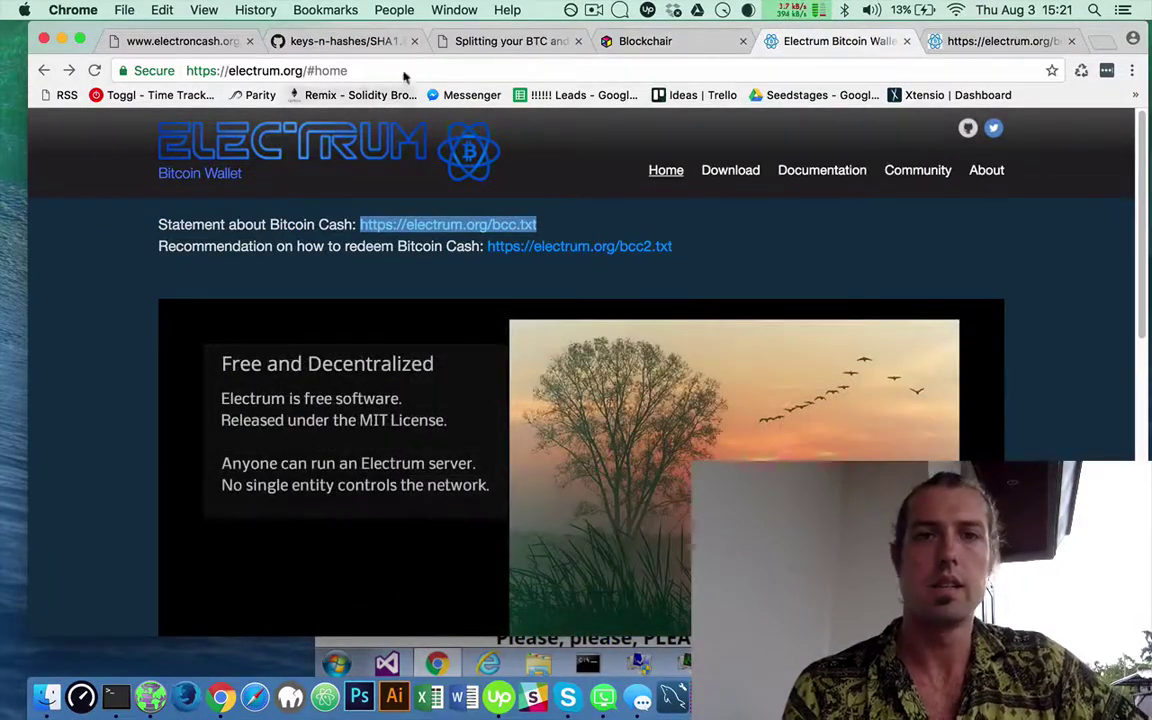
click(1000, 41)
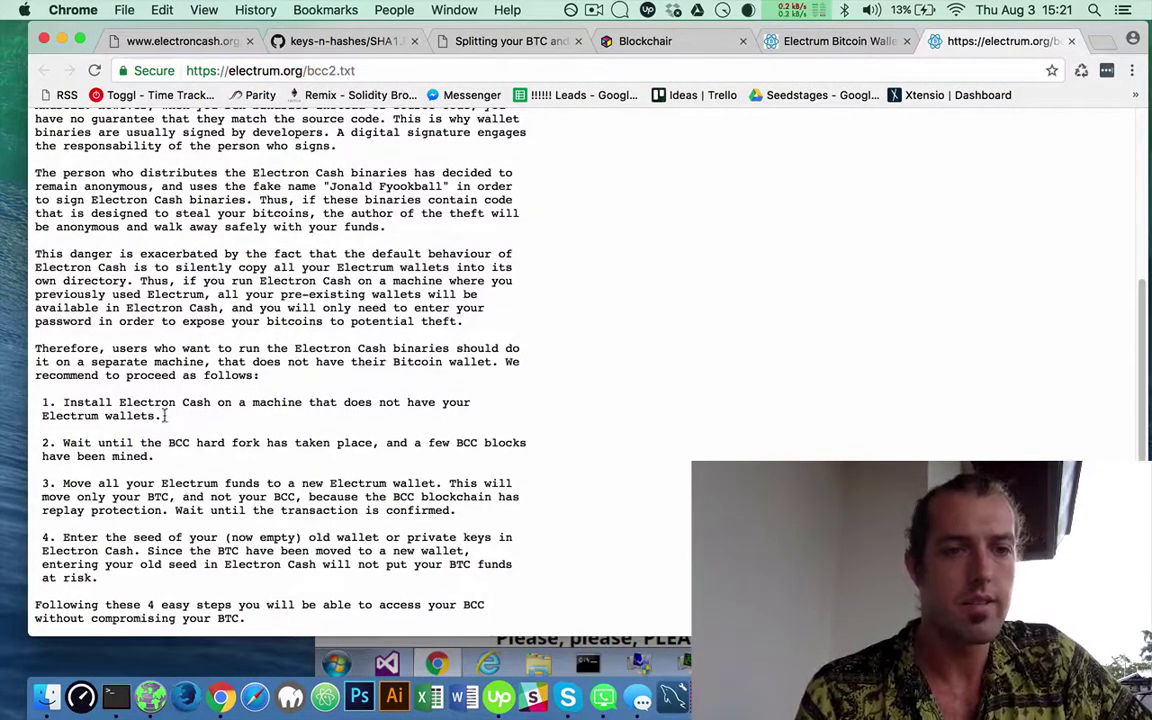
drag(163, 416, 58, 402)
click(145, 443)
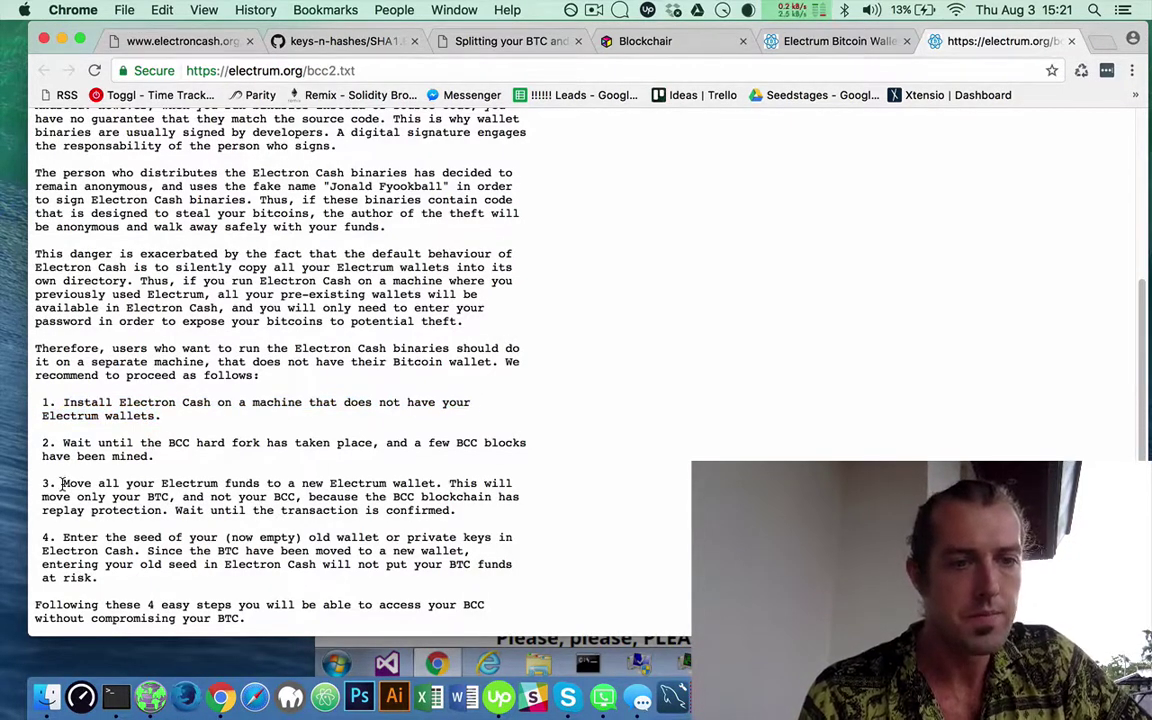
drag(62, 484, 493, 505)
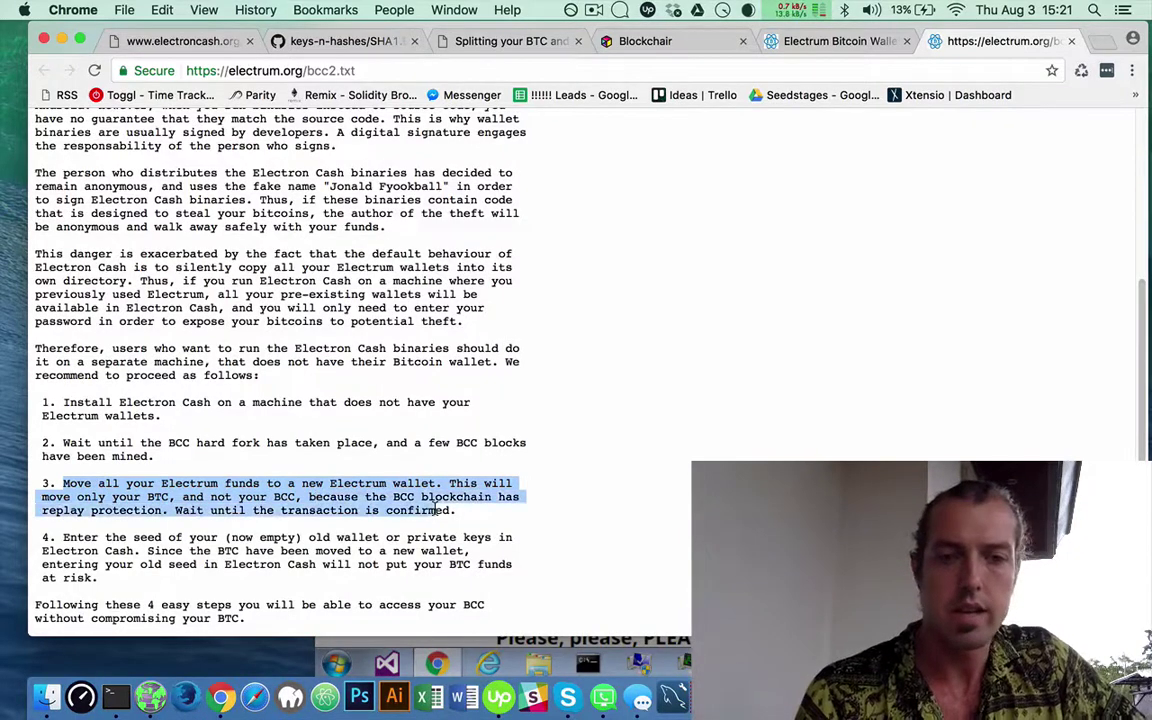
click(493, 505)
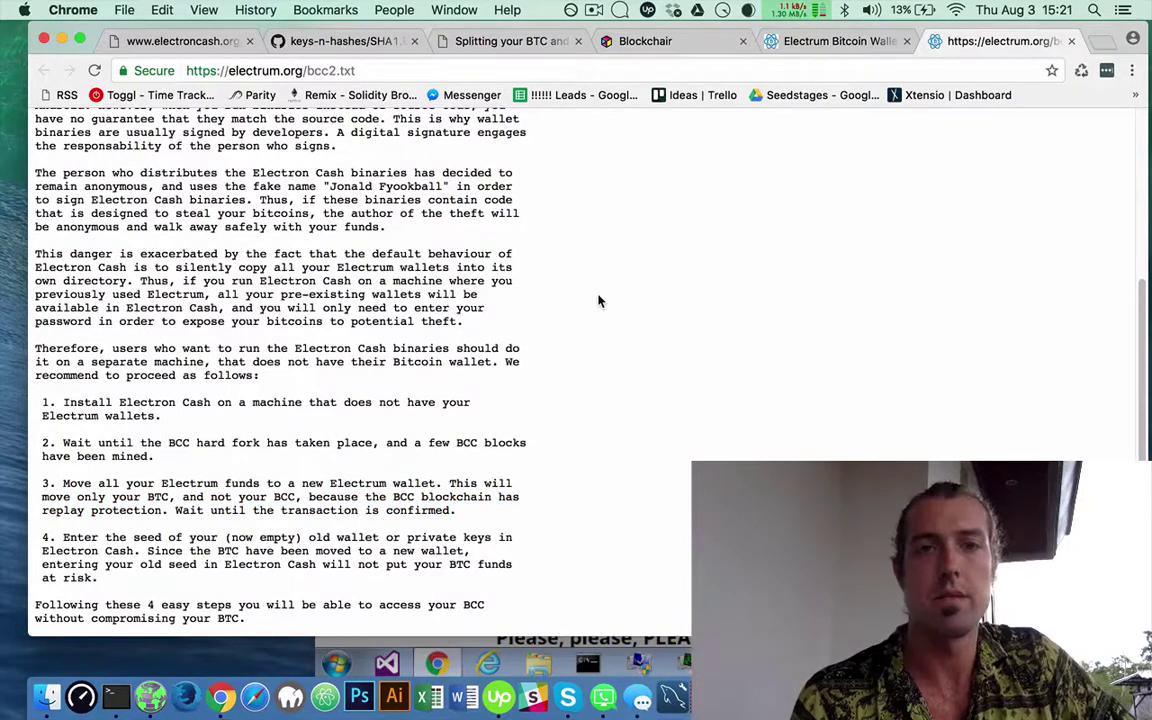
Step: Check Blockchair's Bitcoin and Bitcoin Cash address results, then switch to the Exodus wallet
click(675, 42)
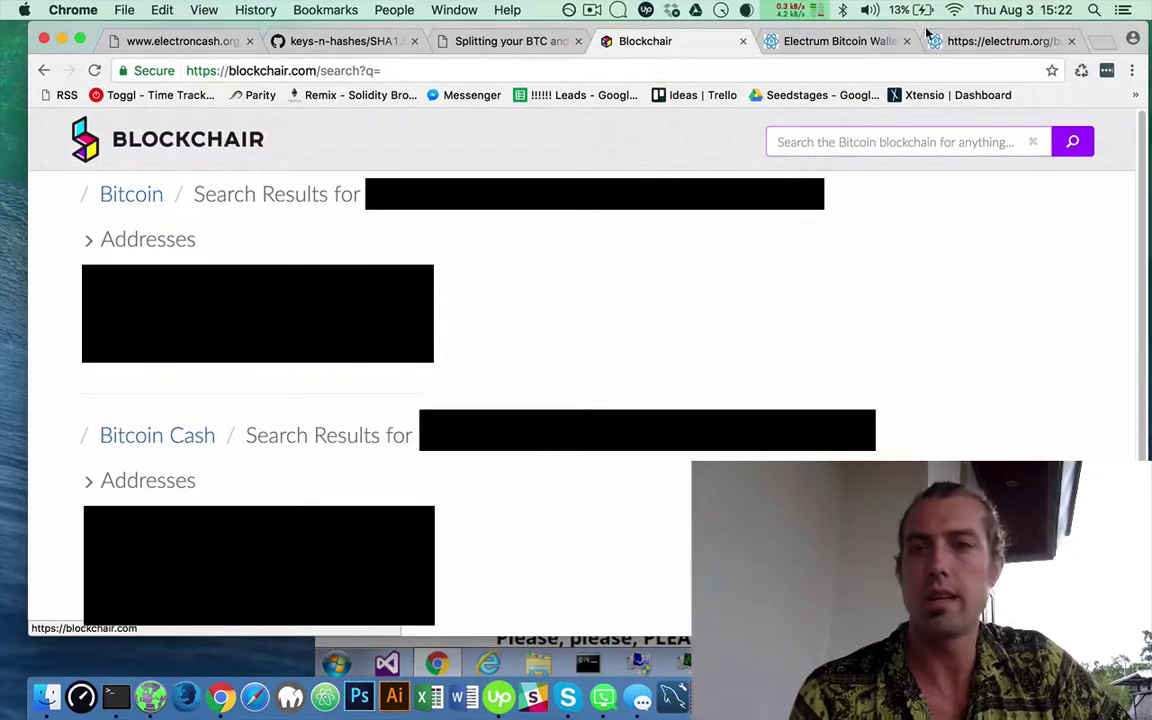
click(1093, 10)
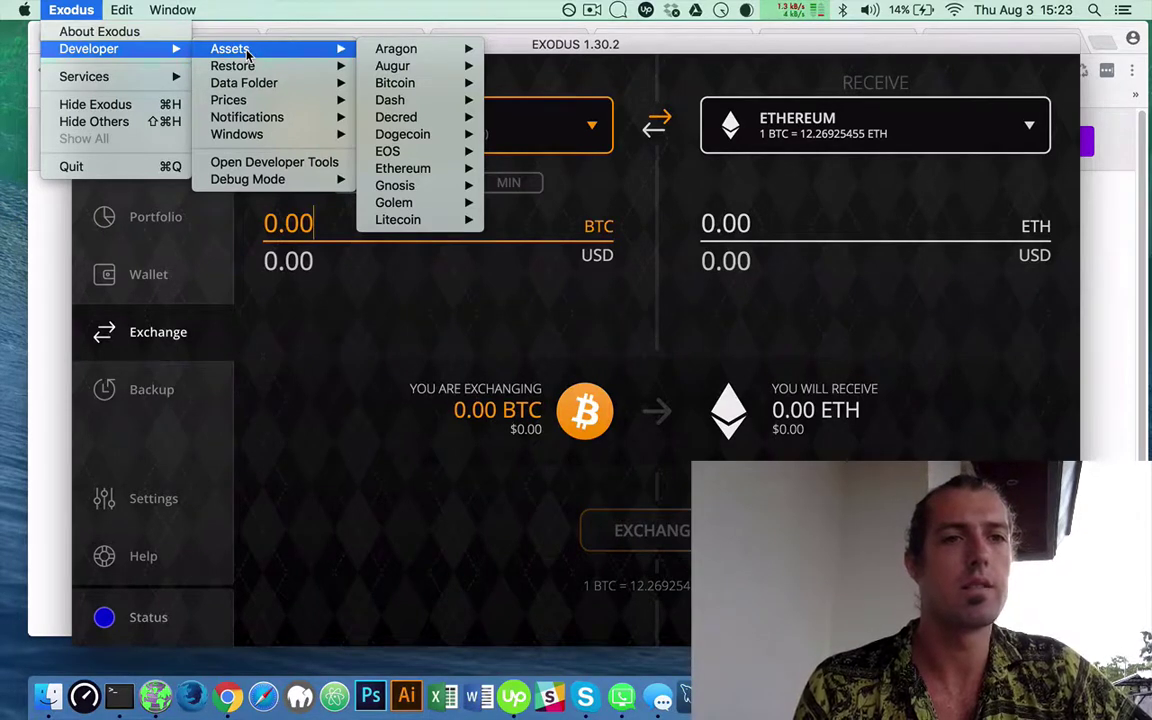
Step: Export Exodus's Bitcoin addresses through Developer > Assets > Bitcoin > Export Address
mouse_move(450, 83)
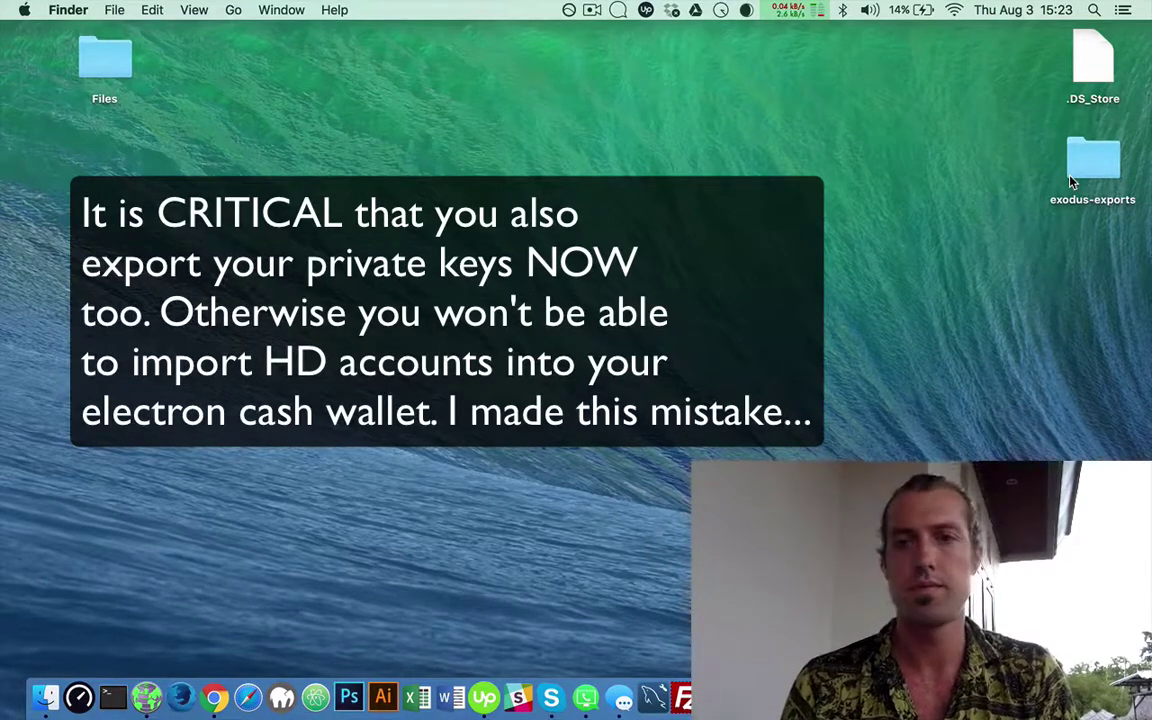
Step: Copy the Bitcoin address from cell A2 of the earlier 13-24-49 export CSV, then return to Chrome
double_click(1090, 160)
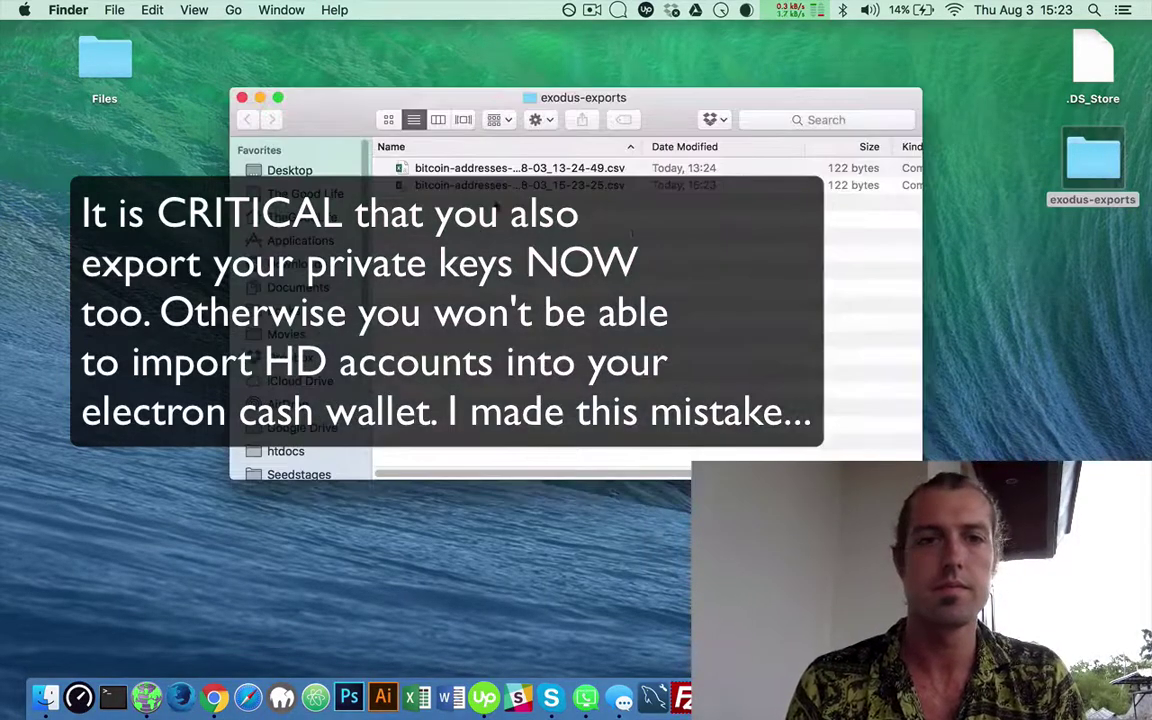
click(474, 177)
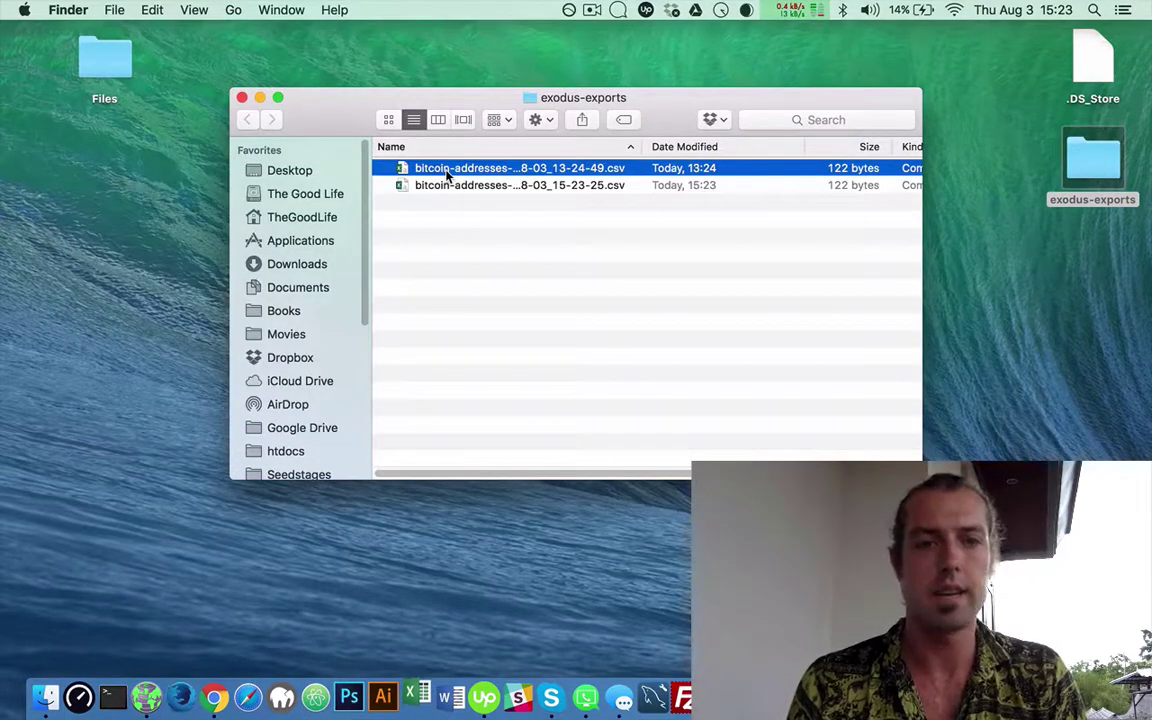
drag(447, 175, 535, 240)
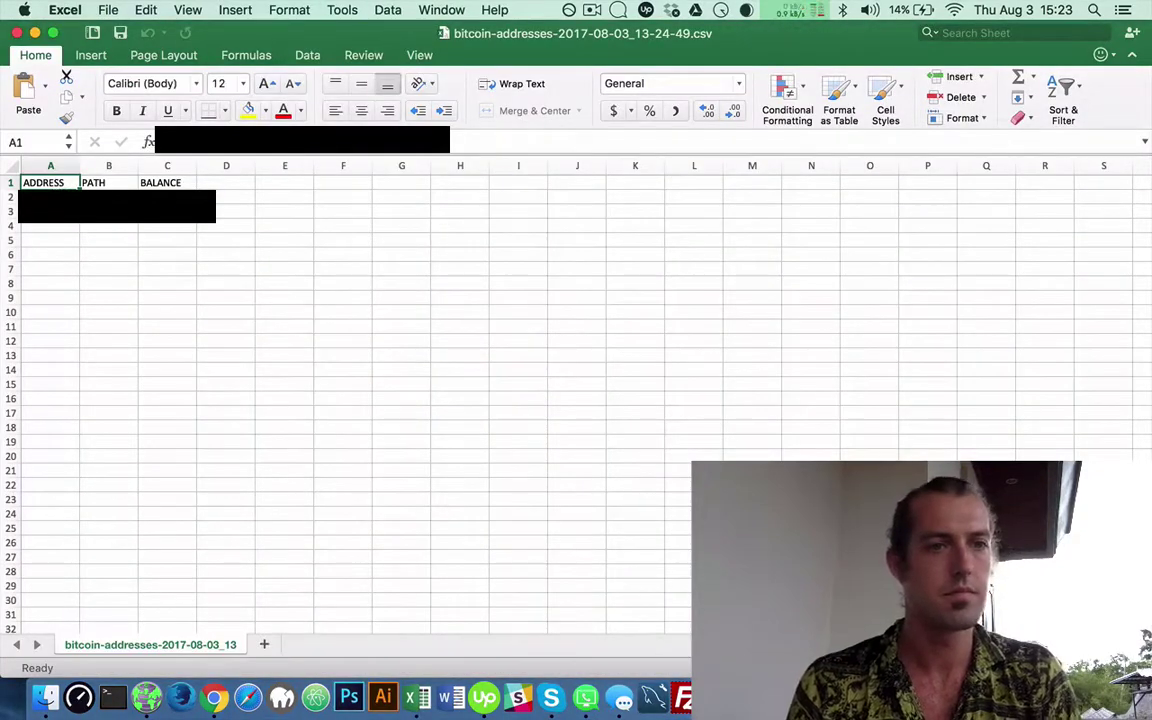
key(Down)
key(super+c)
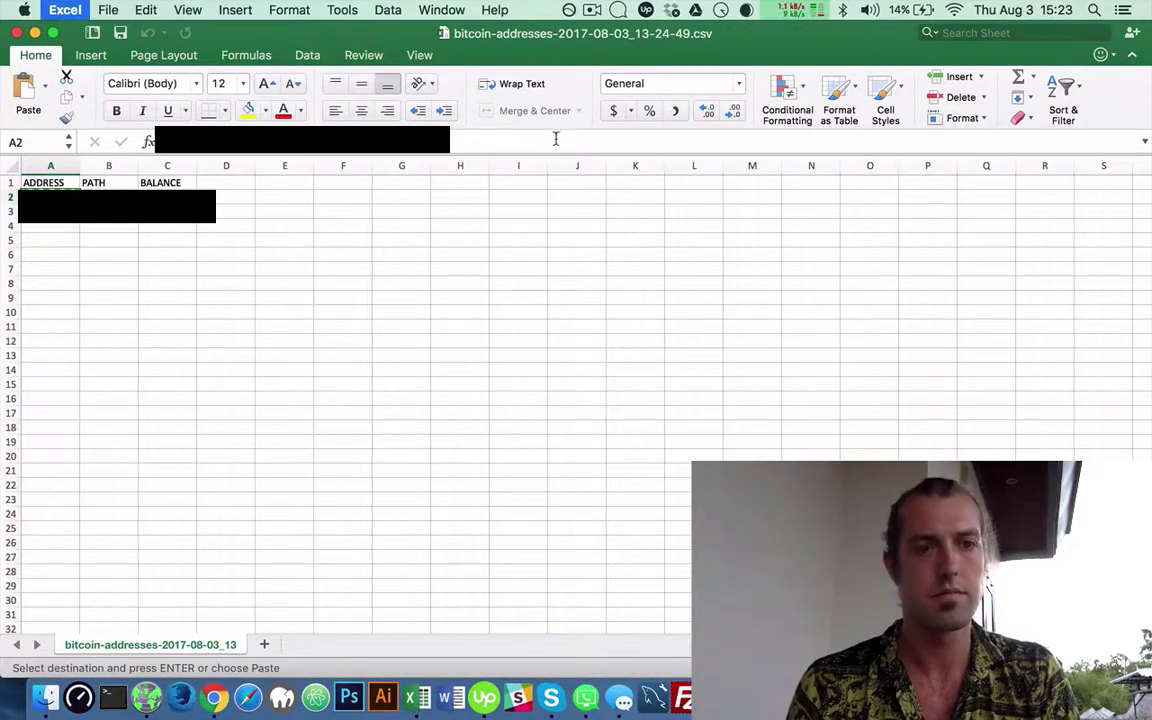
key(super+w)
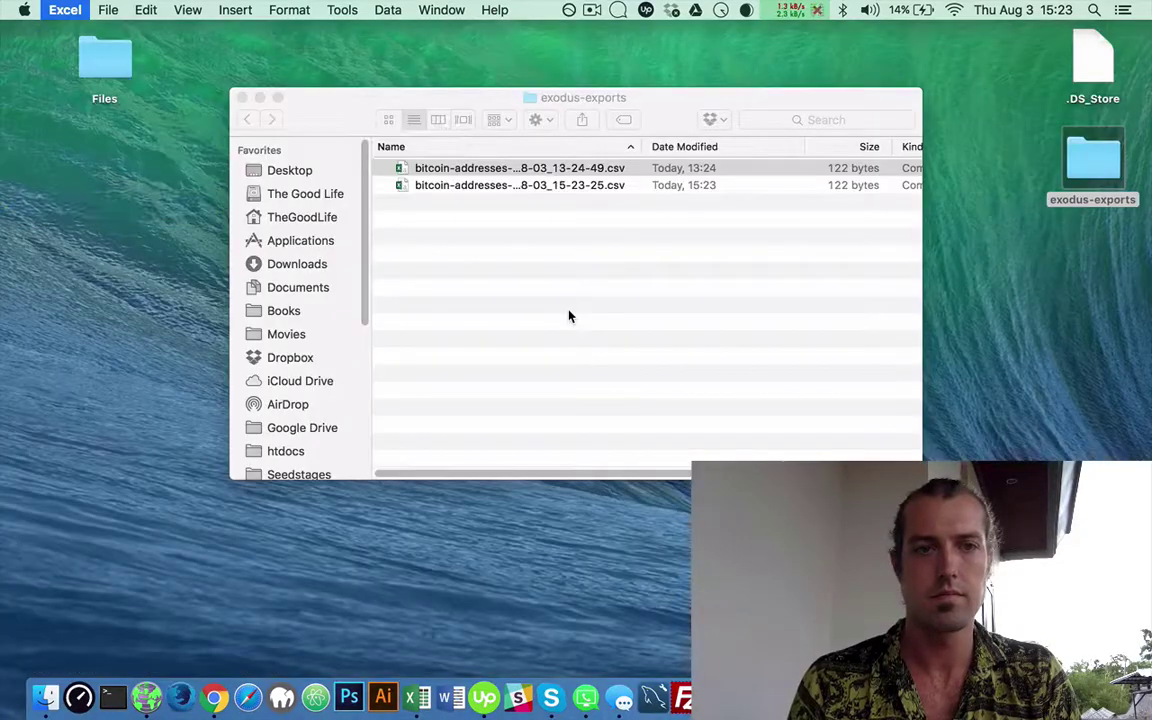
key(super+Tab)
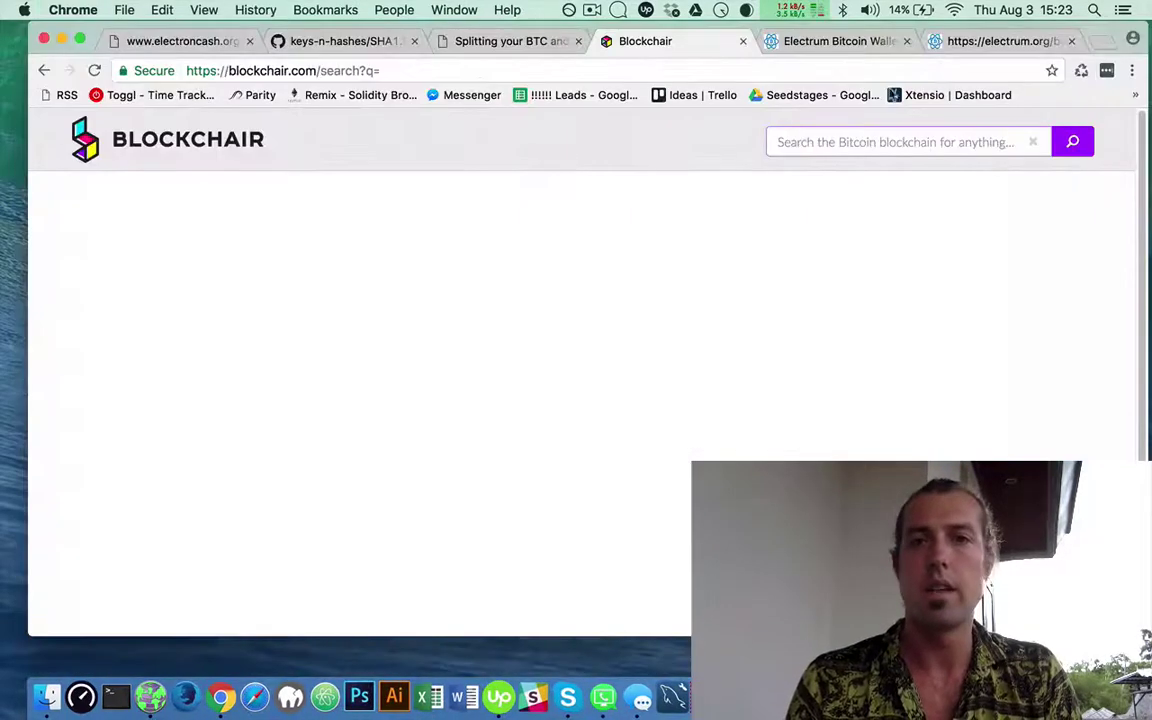
Step: Search Blockchair for the pasted Bitcoin address to see its BTC and BCH balances
click(310, 71)
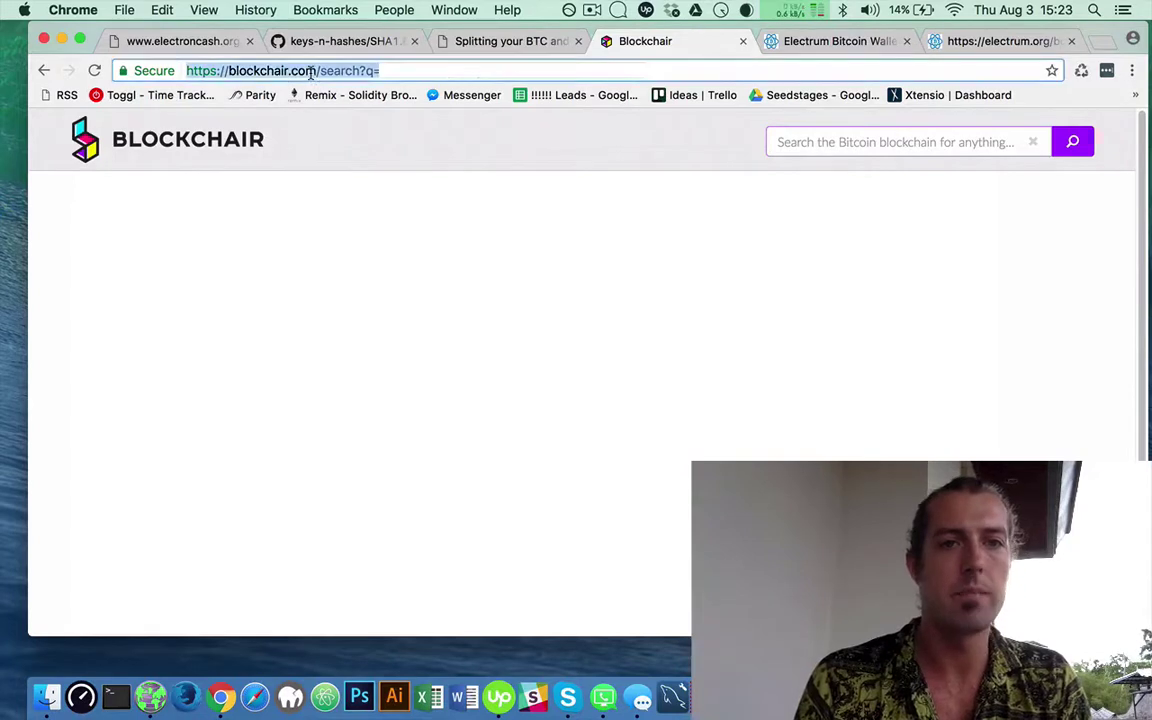
click(828, 142)
key(super+v)
key(Return)
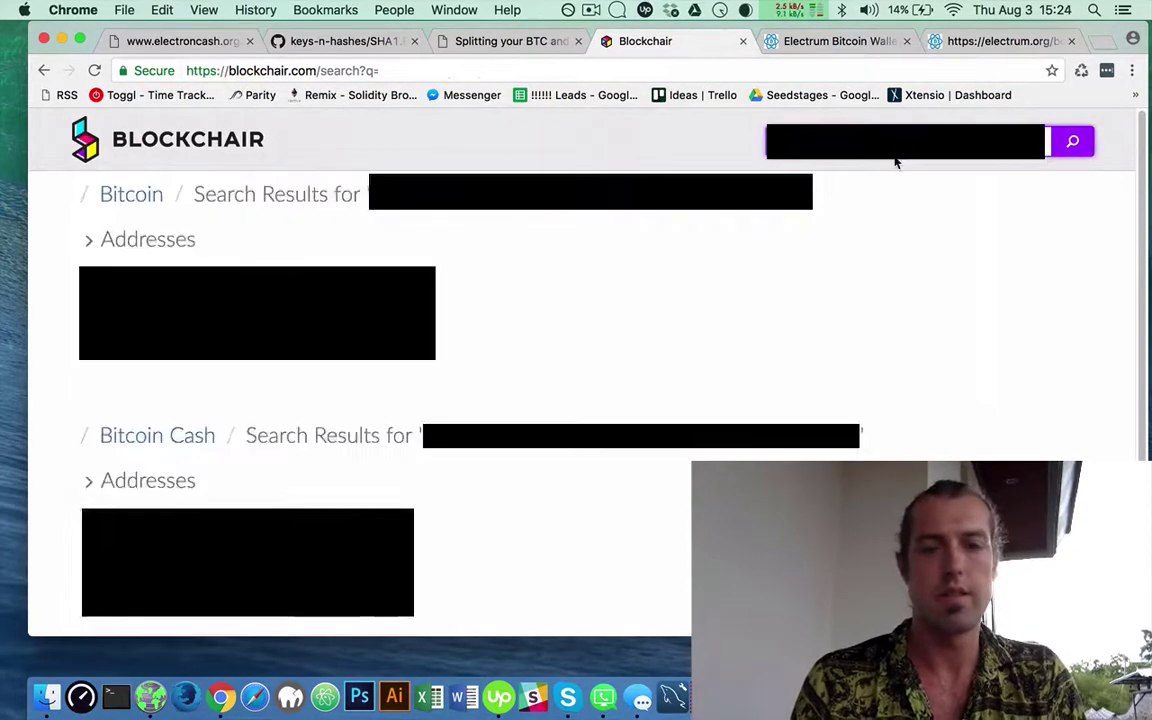
key(Return)
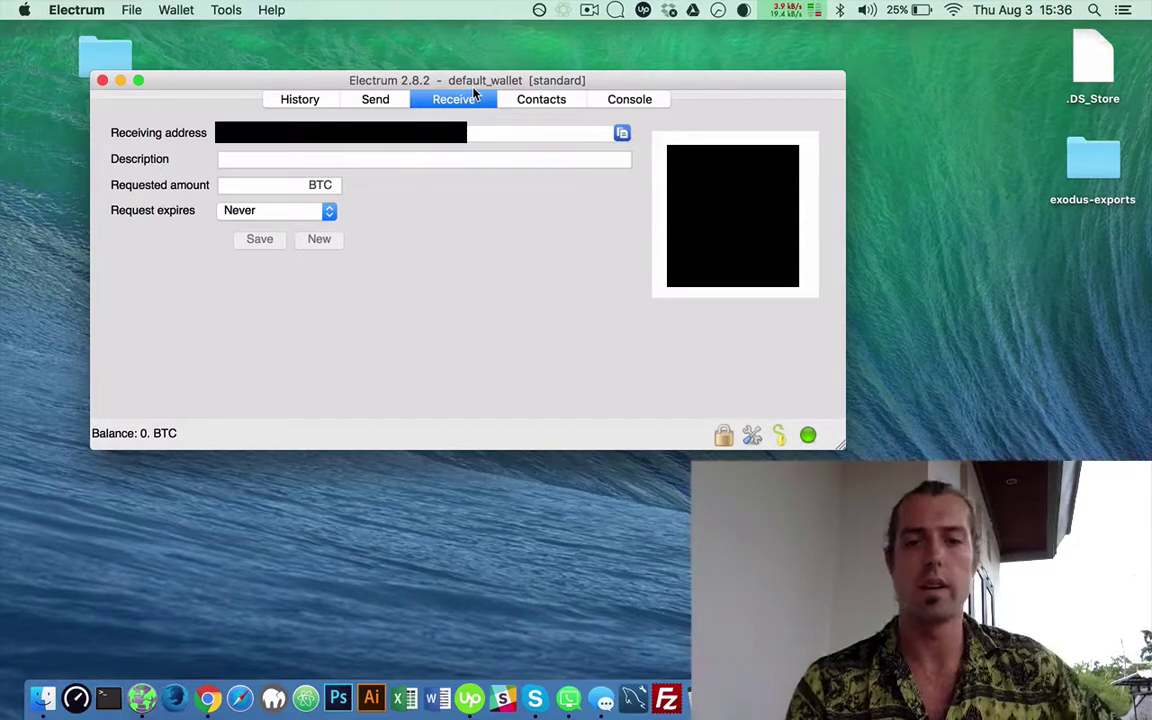
Step: Send the BTC from Exodus to Electrum's receiving address, then look that address up in the browser
key(super+Tab)
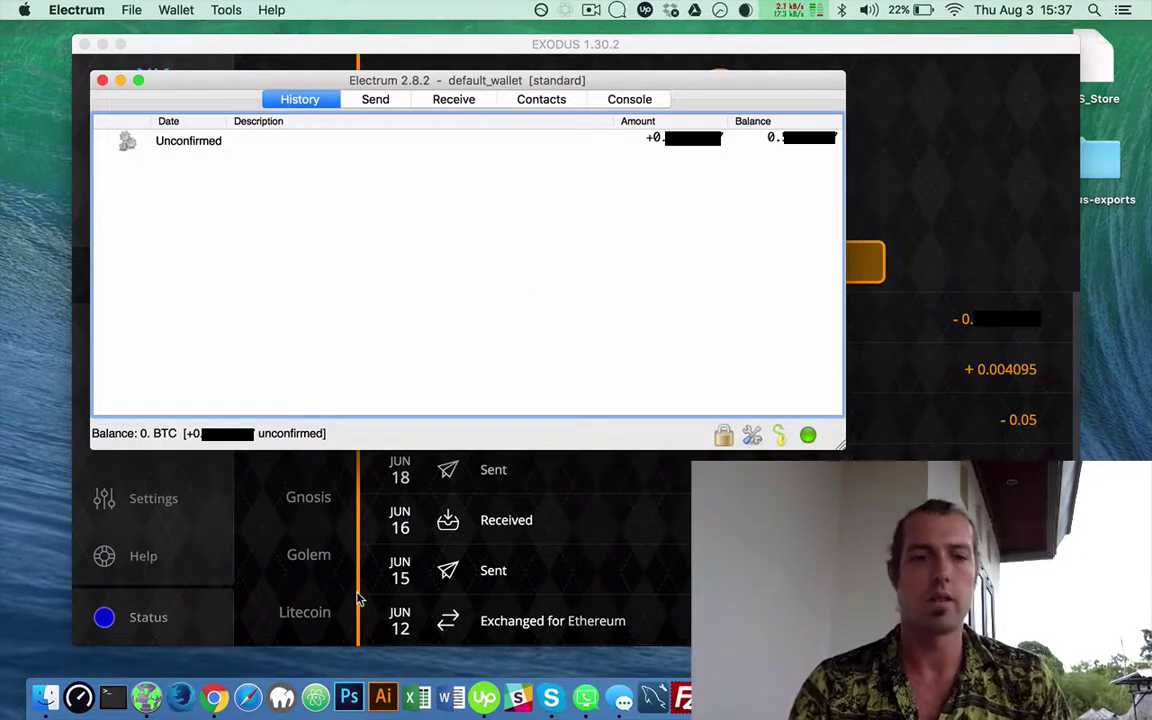
click(214, 697)
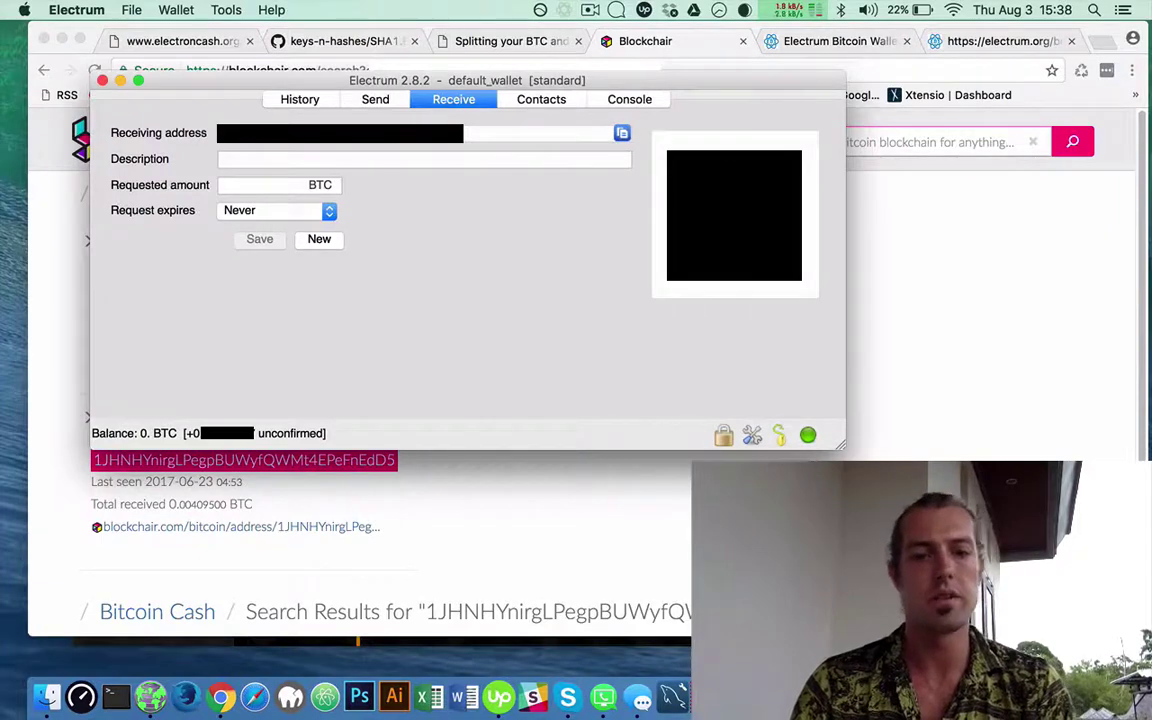
click(1072, 314)
key(super+c)
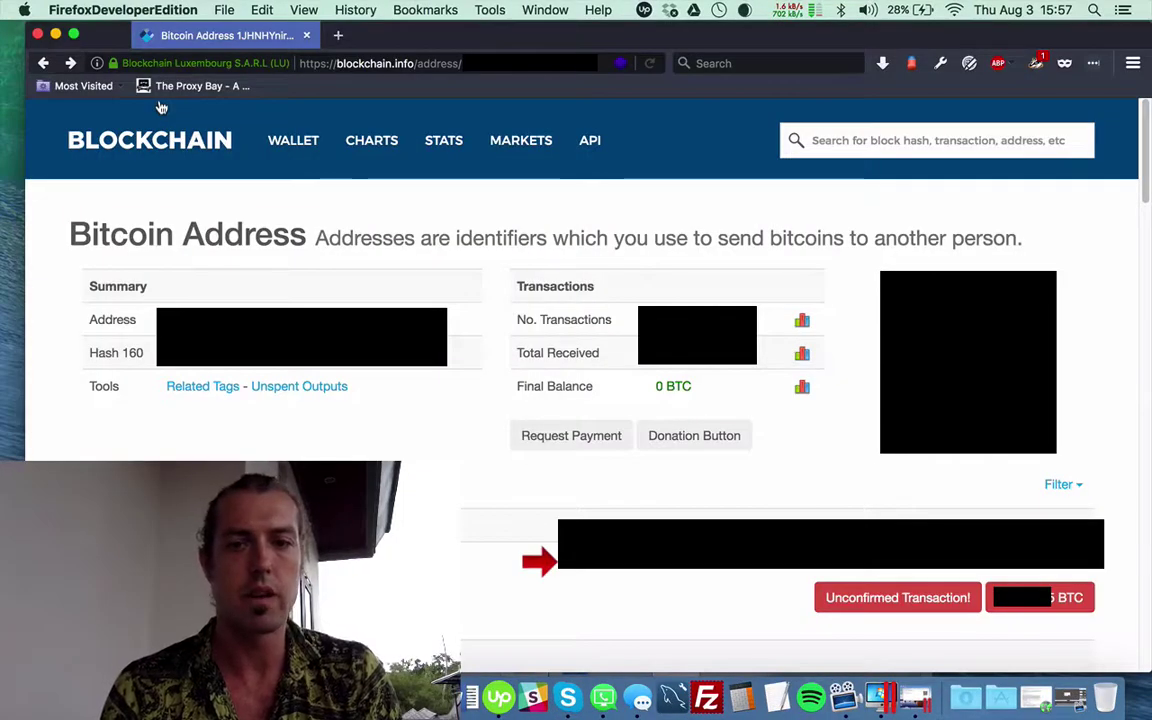
Step: Reload the blockchain.info address page to see the transaction reach 2 confirmations
click(652, 64)
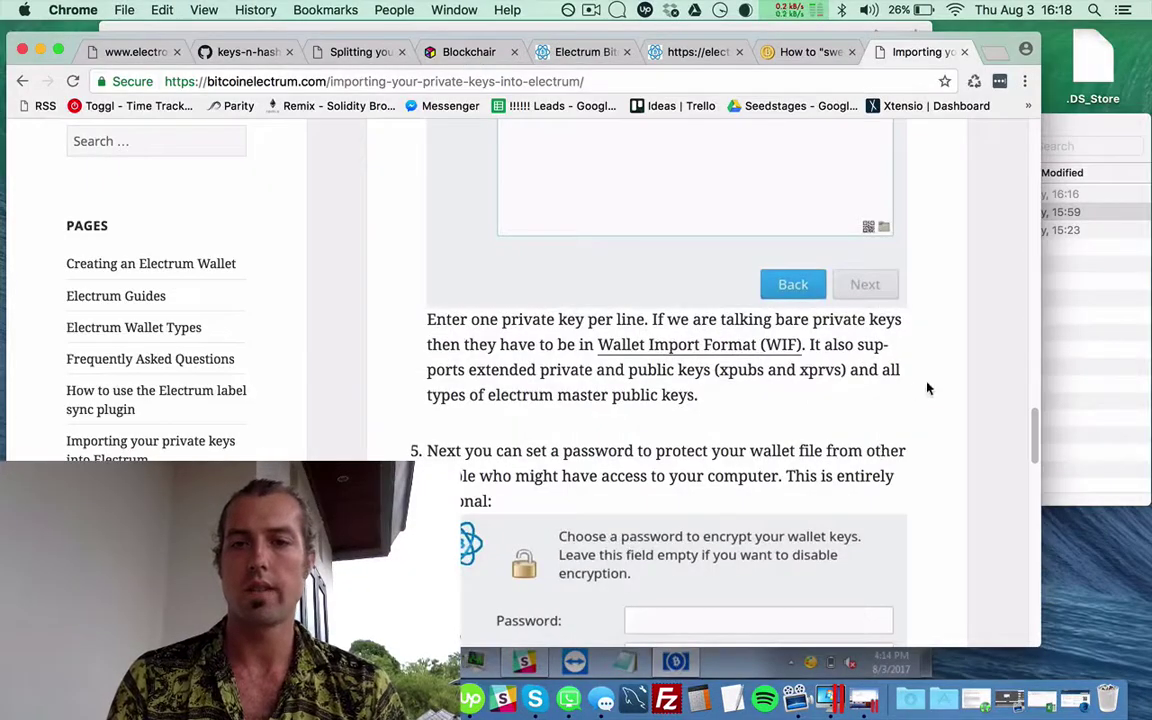
scroll(966, 364, up, 8)
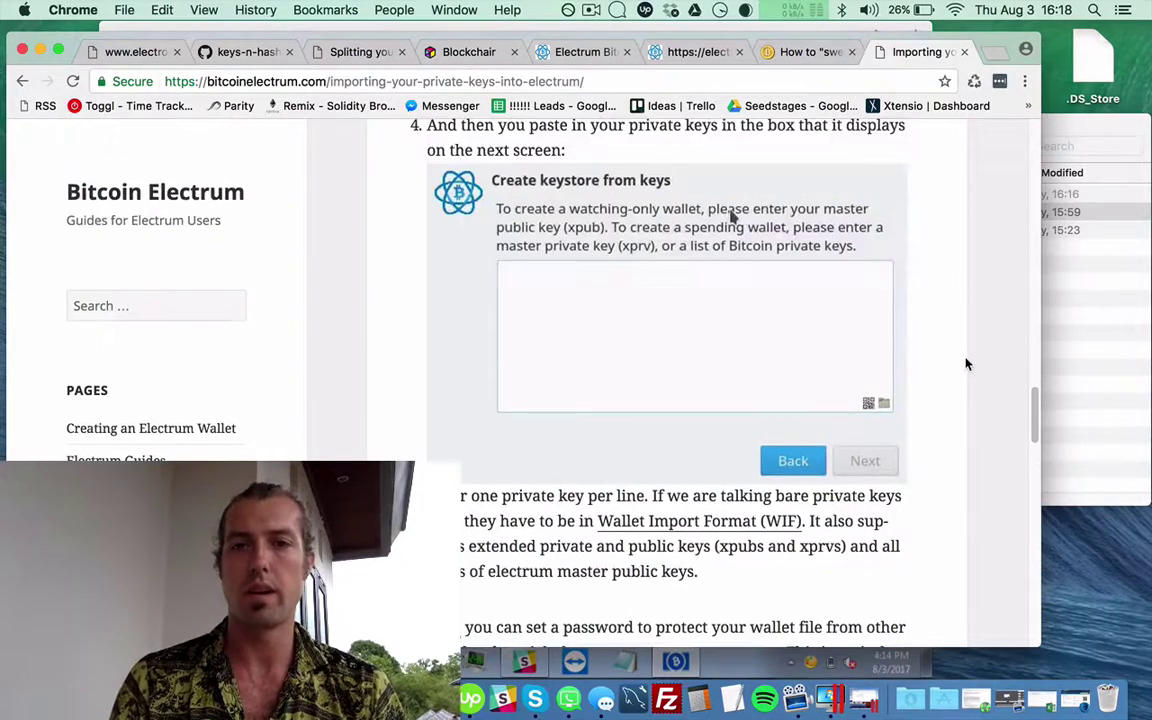
scroll(966, 364, up, 10)
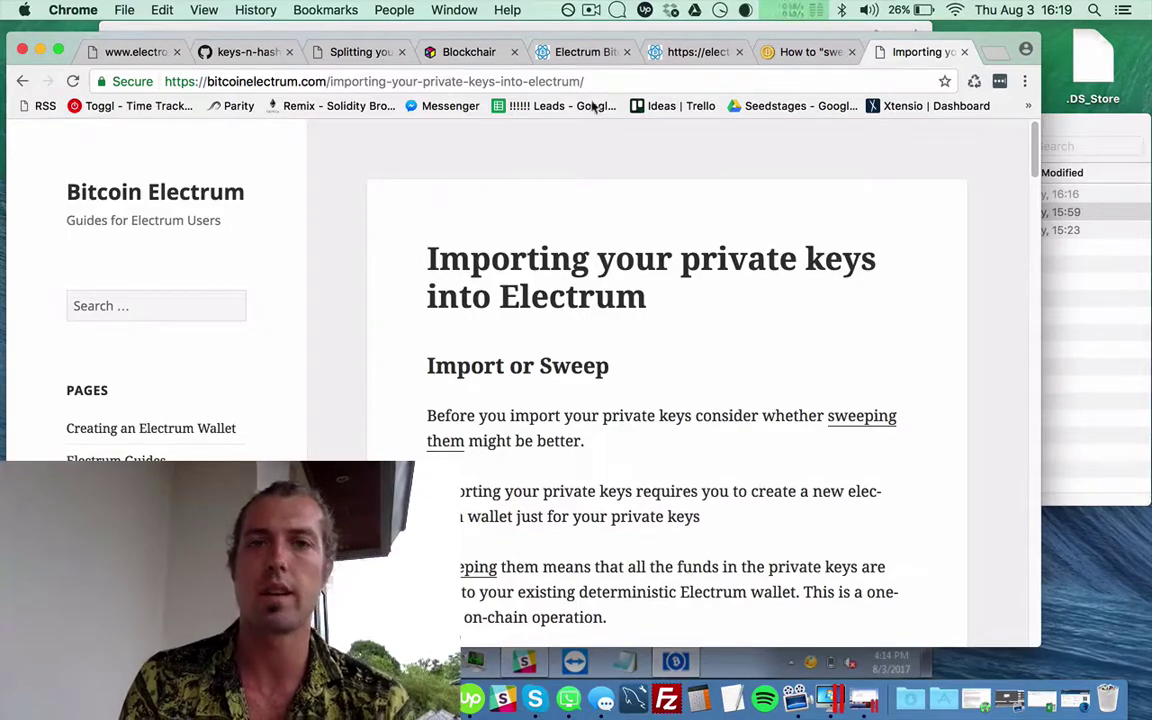
scroll(710, 240, down, 3)
scroll(711, 245, down, 10)
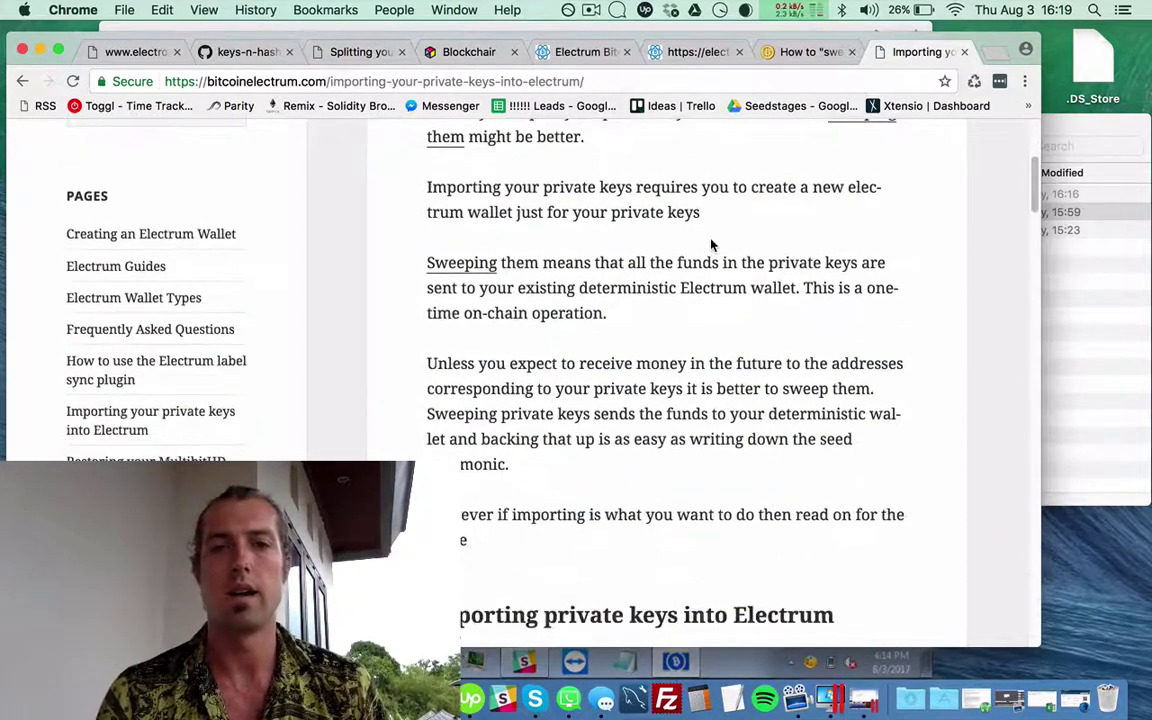
scroll(711, 240, down, 10)
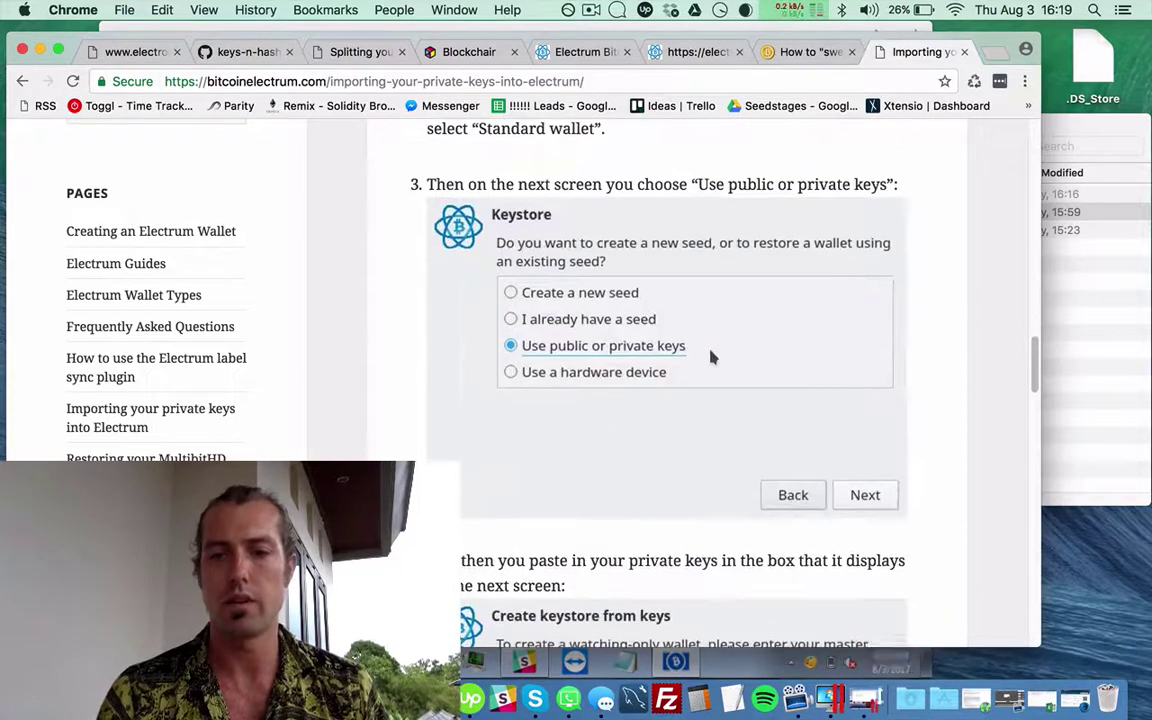
Step: Start a new Electron Cash wallet from the File menu and name it exodus_bch
click(863, 698)
click(194, 142)
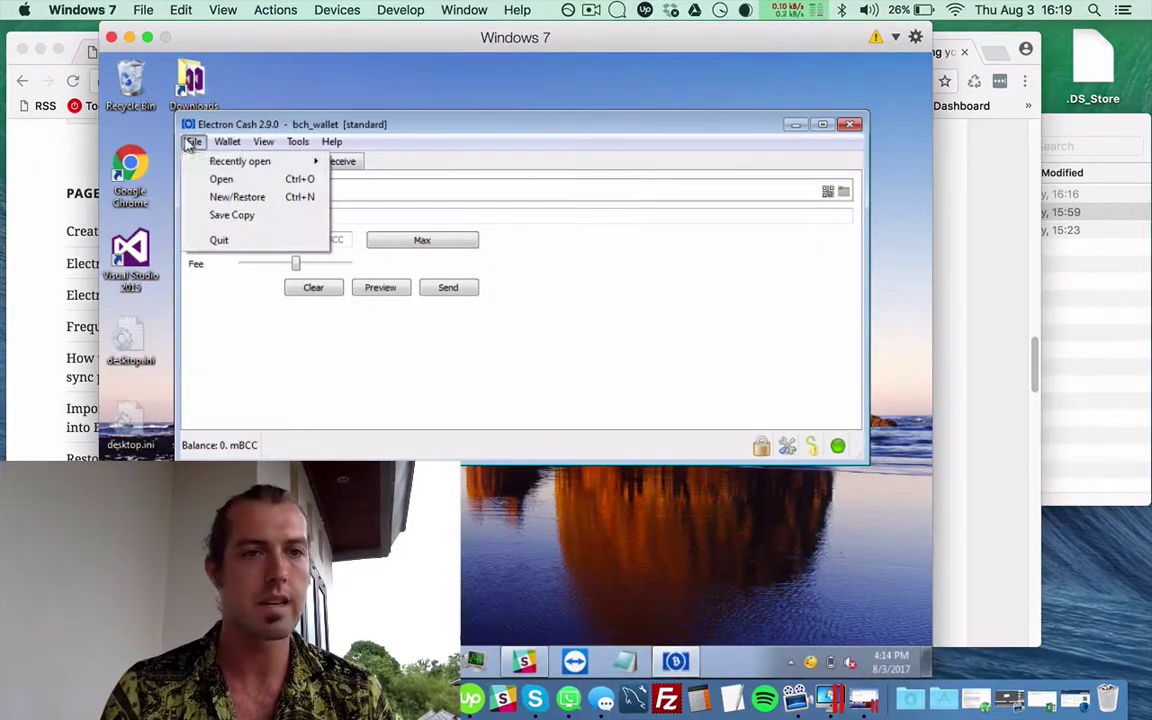
click(233, 198)
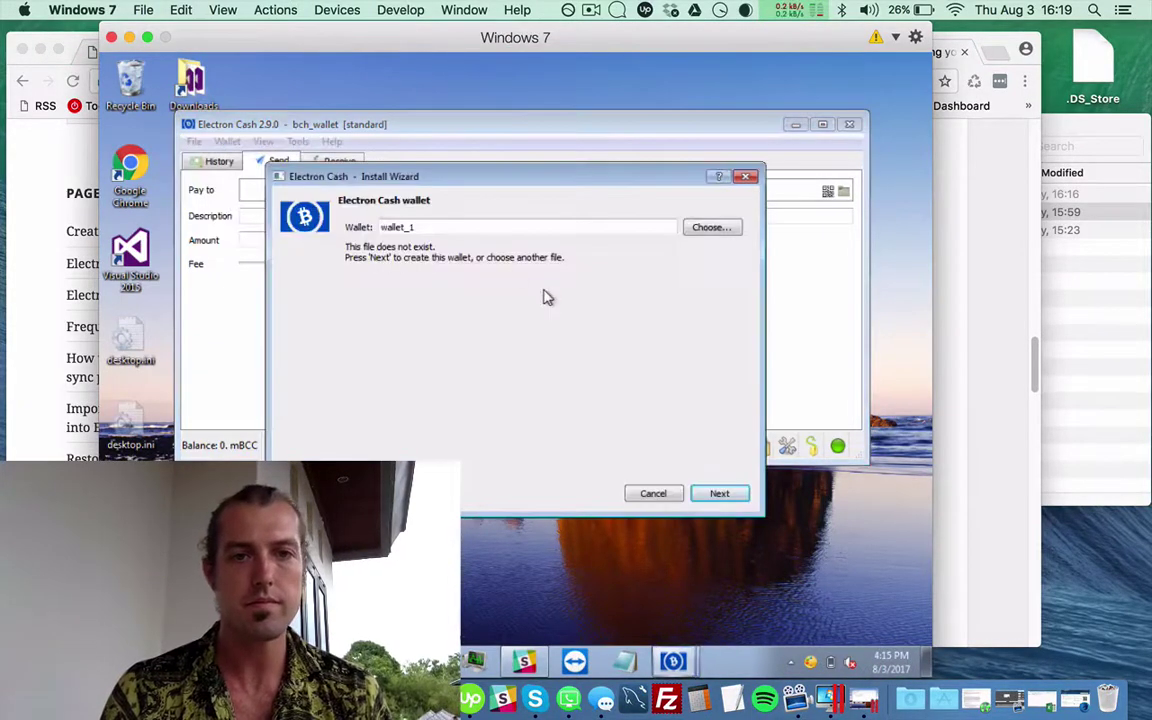
double_click(449, 228)
text(eodus)
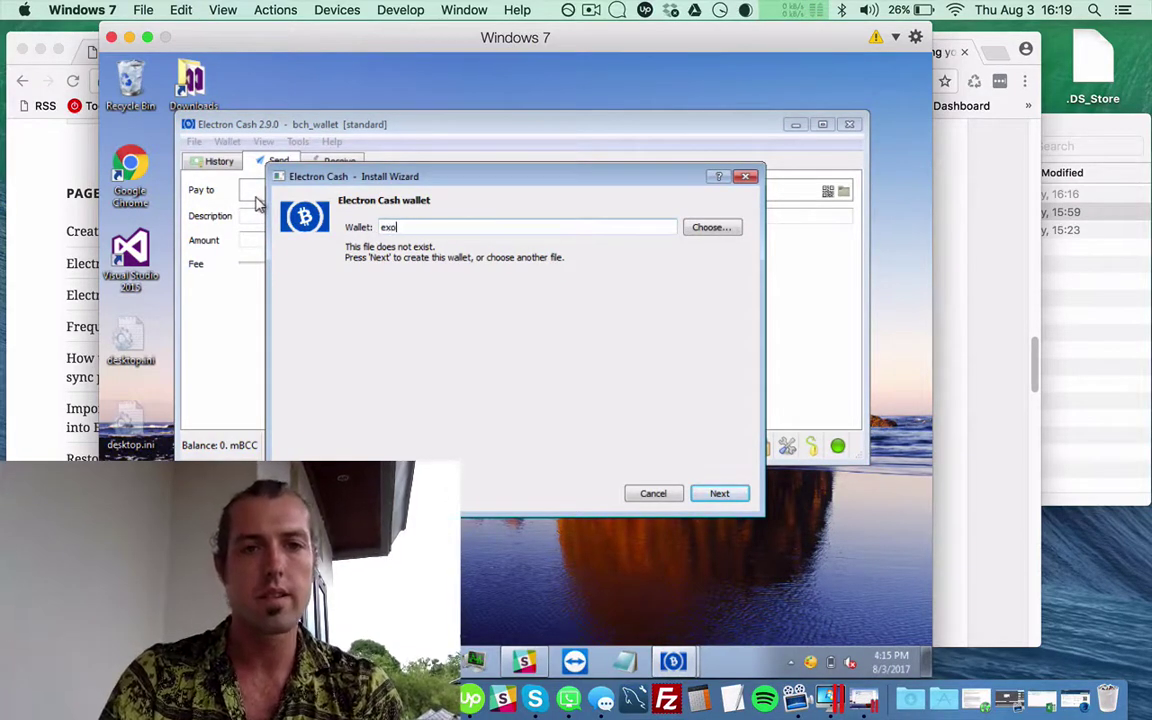
text(s_bch)
click(716, 494)
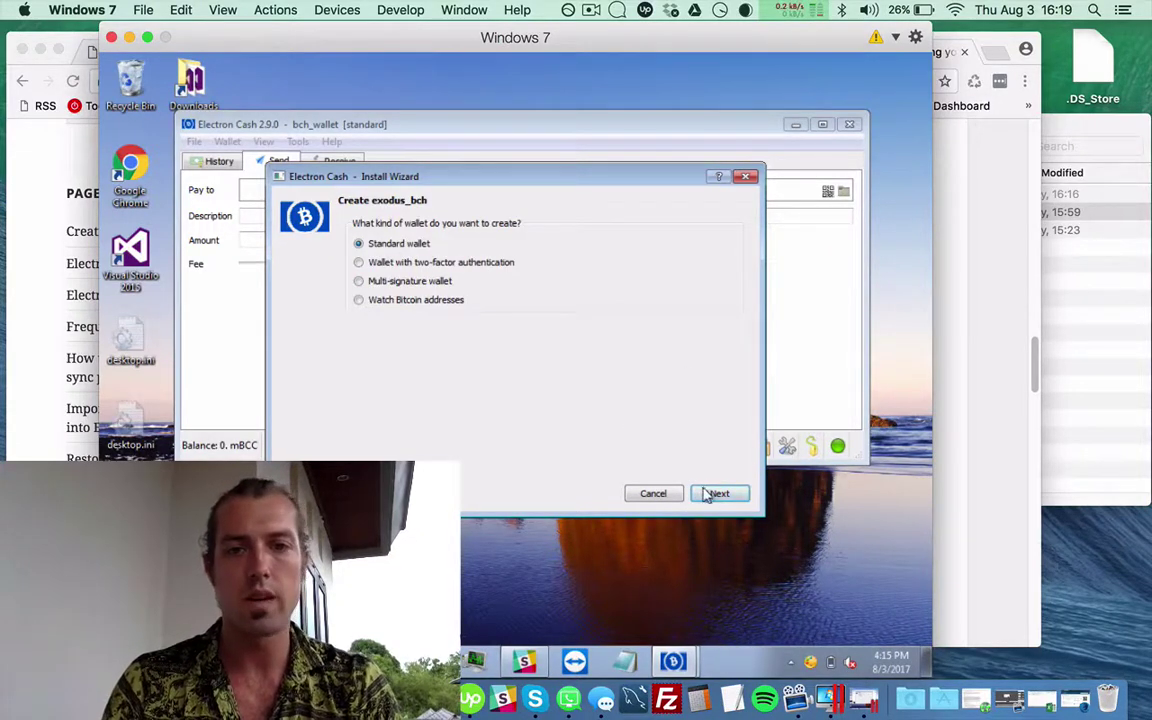
Step: Choose Standard wallet, restore from public or private keys, and paste the xpub
click(716, 493)
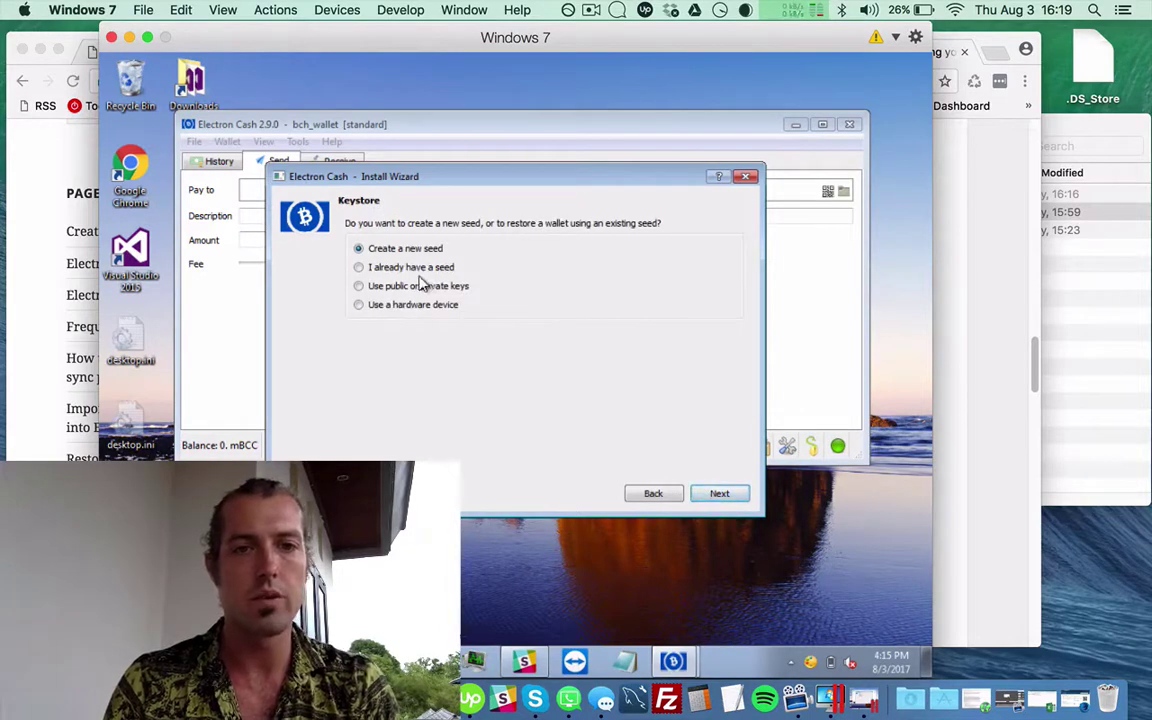
click(360, 286)
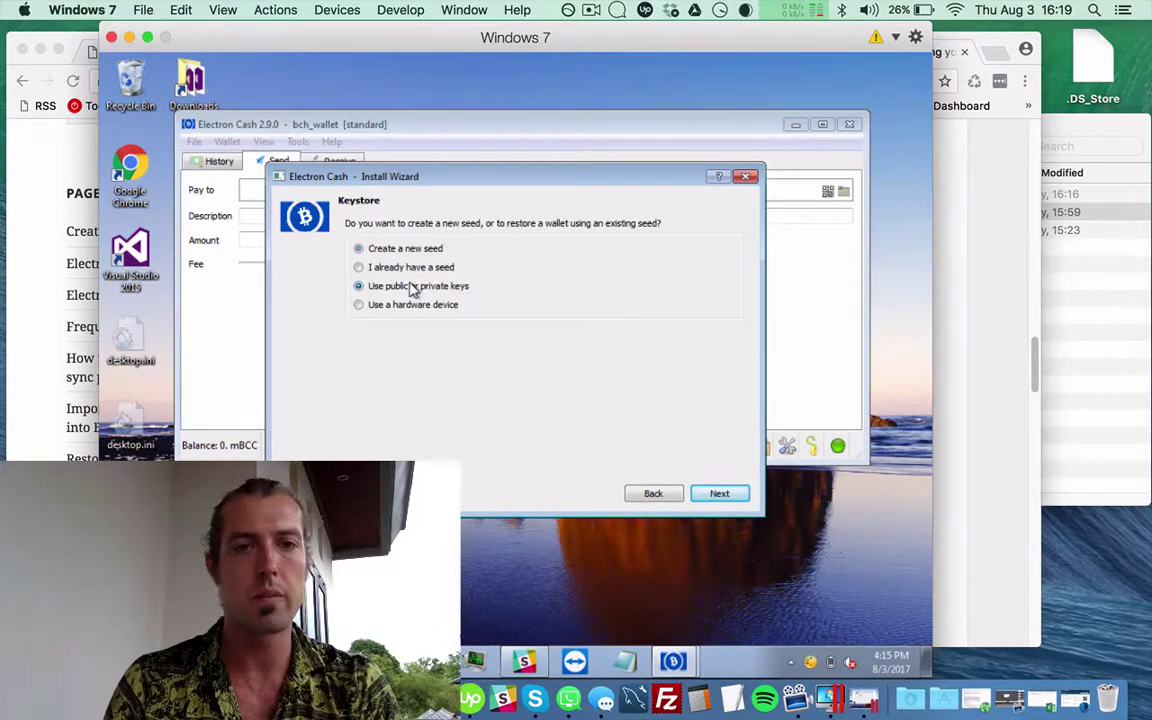
click(708, 492)
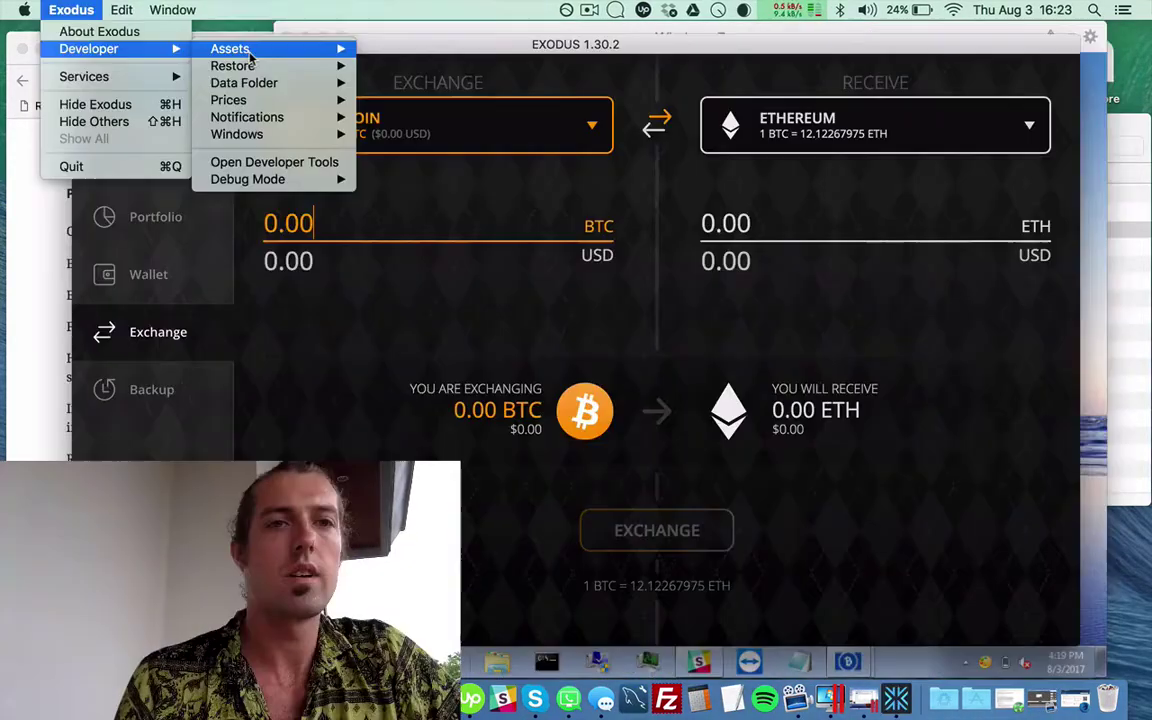
mouse_move(245, 49)
mouse_move(409, 86)
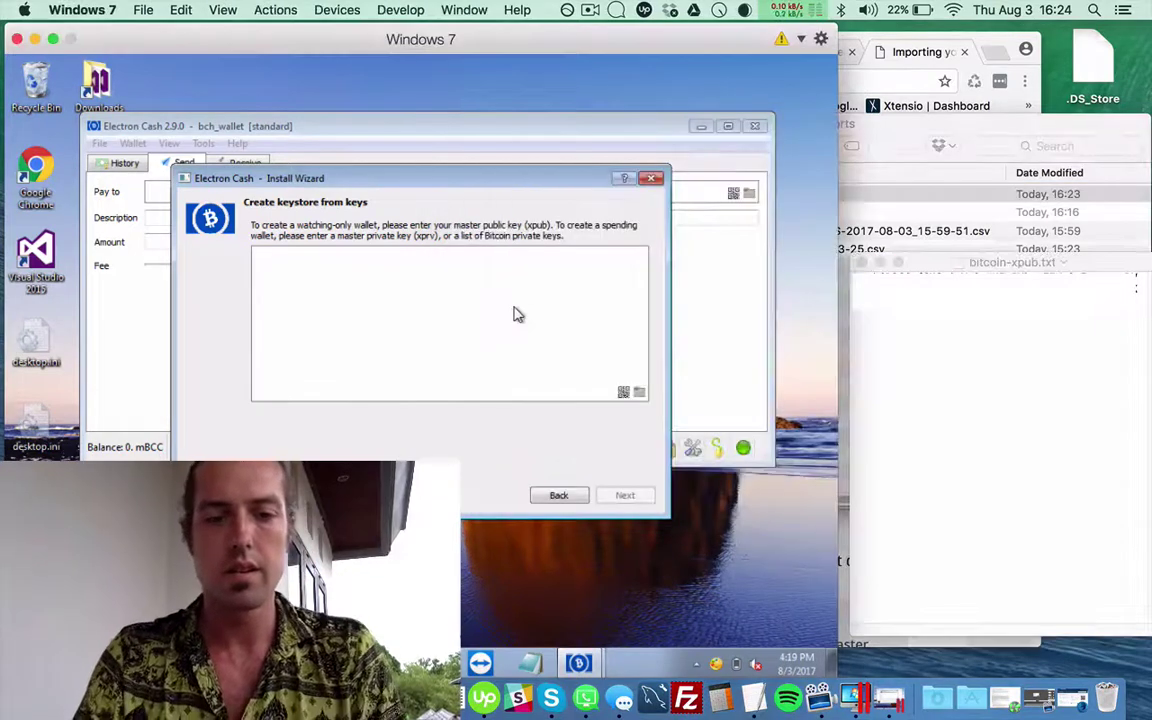
click(513, 315)
text(xpub)
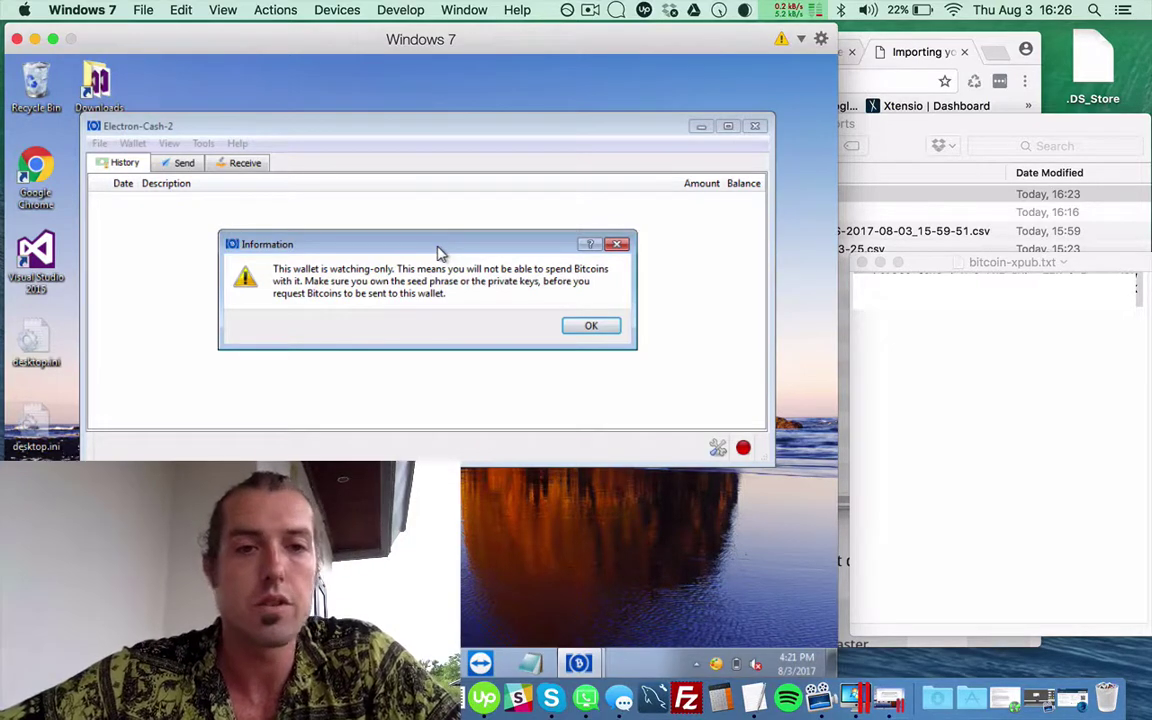
Step: Dismiss the watching-only warning and set the base unit to BCC in Preferences
key(Return)
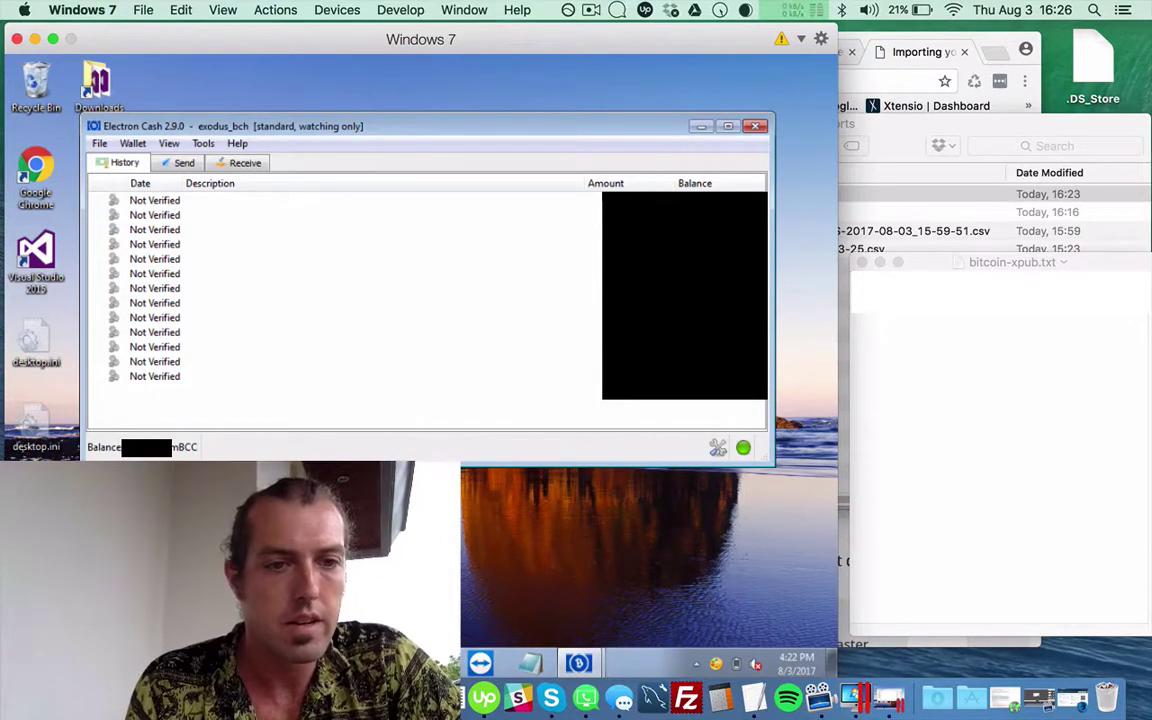
click(96, 145)
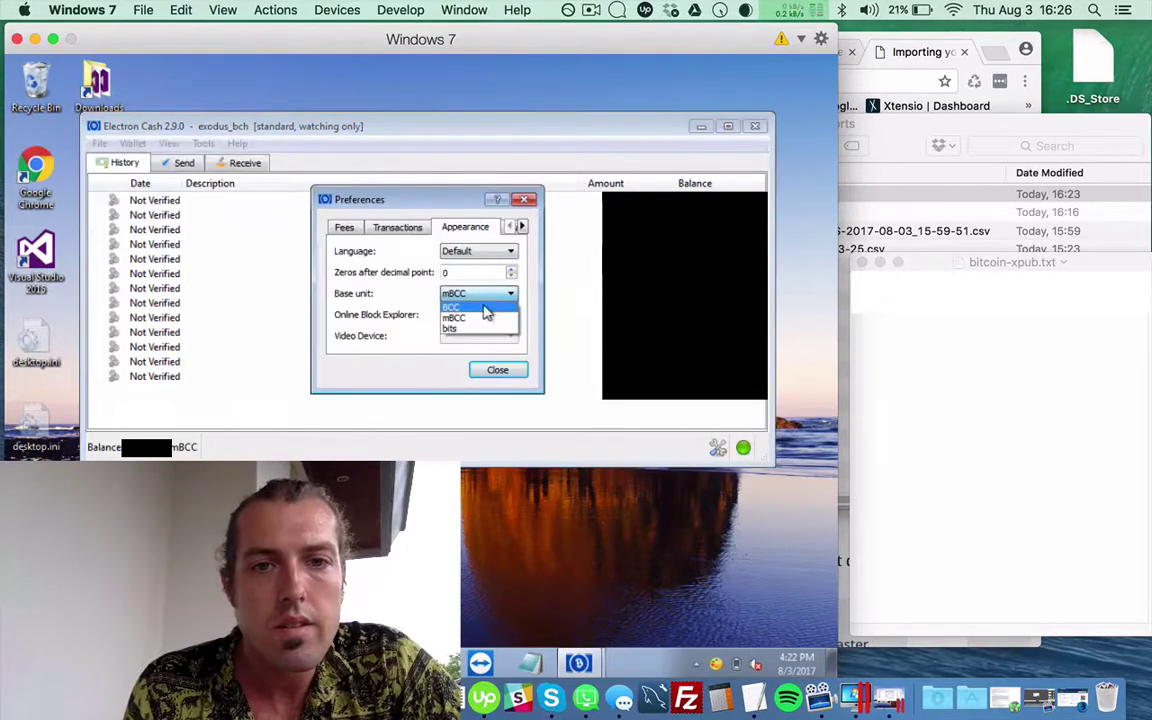
click(480, 304)
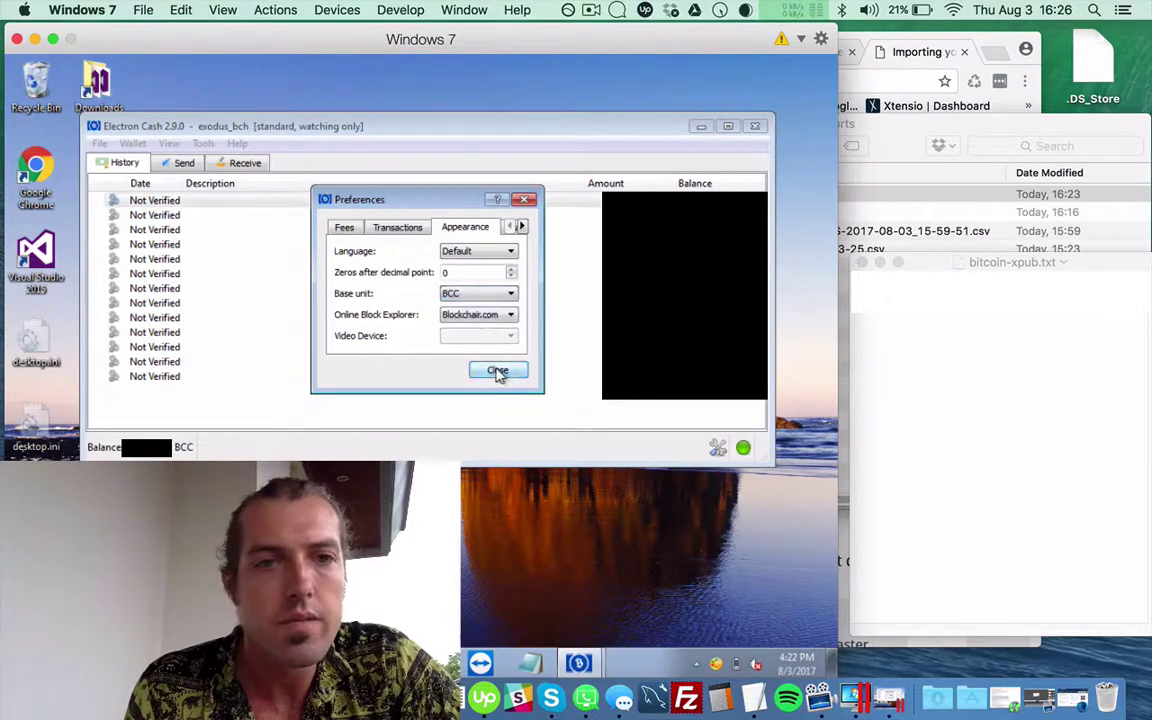
click(497, 371)
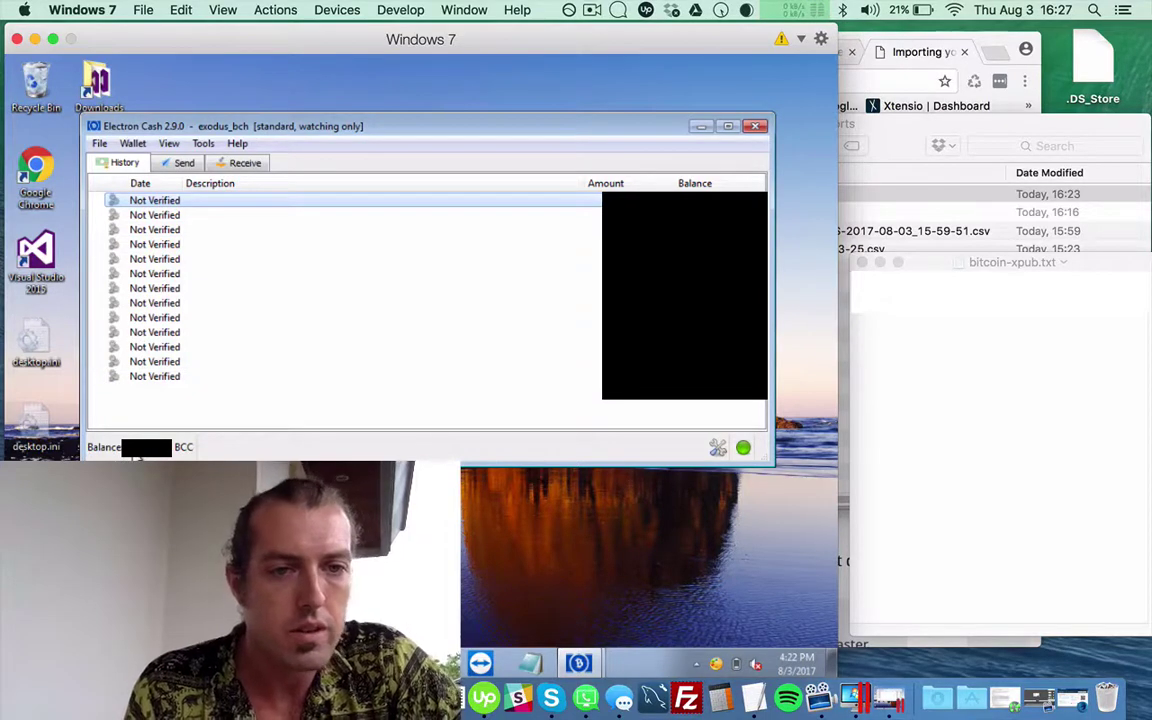
Step: Check the Blockchair address results in the browser, then return to Electron Cash
key(super+Tab)
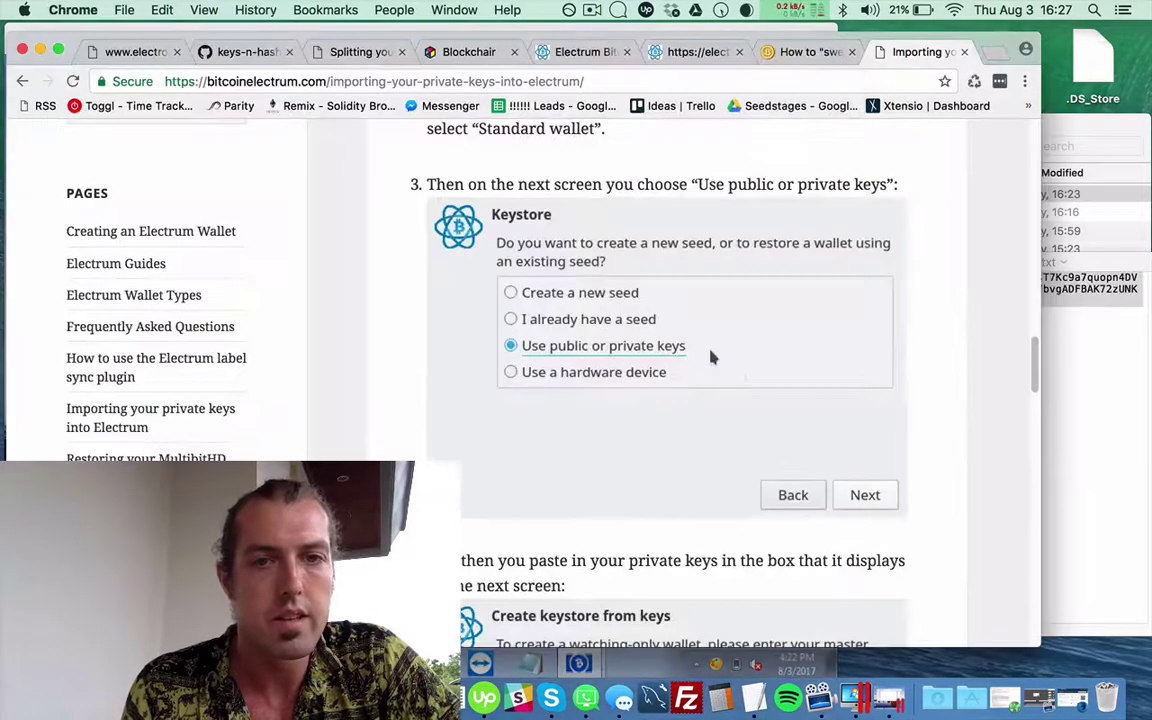
click(470, 52)
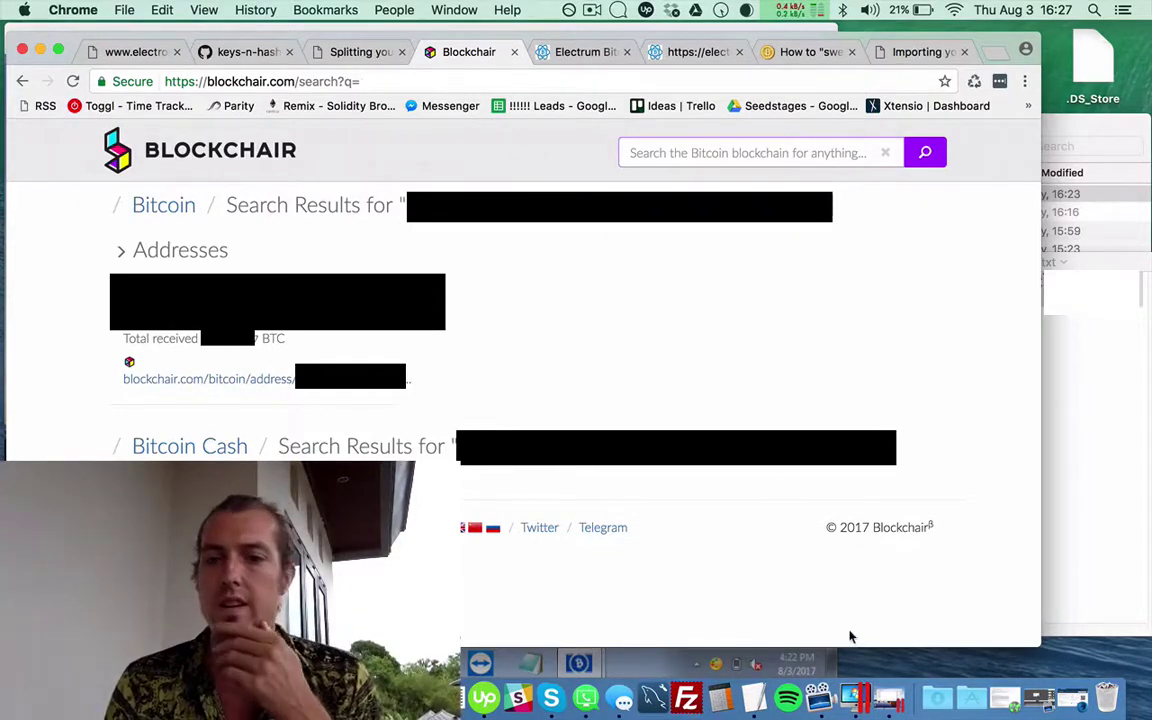
click(888, 697)
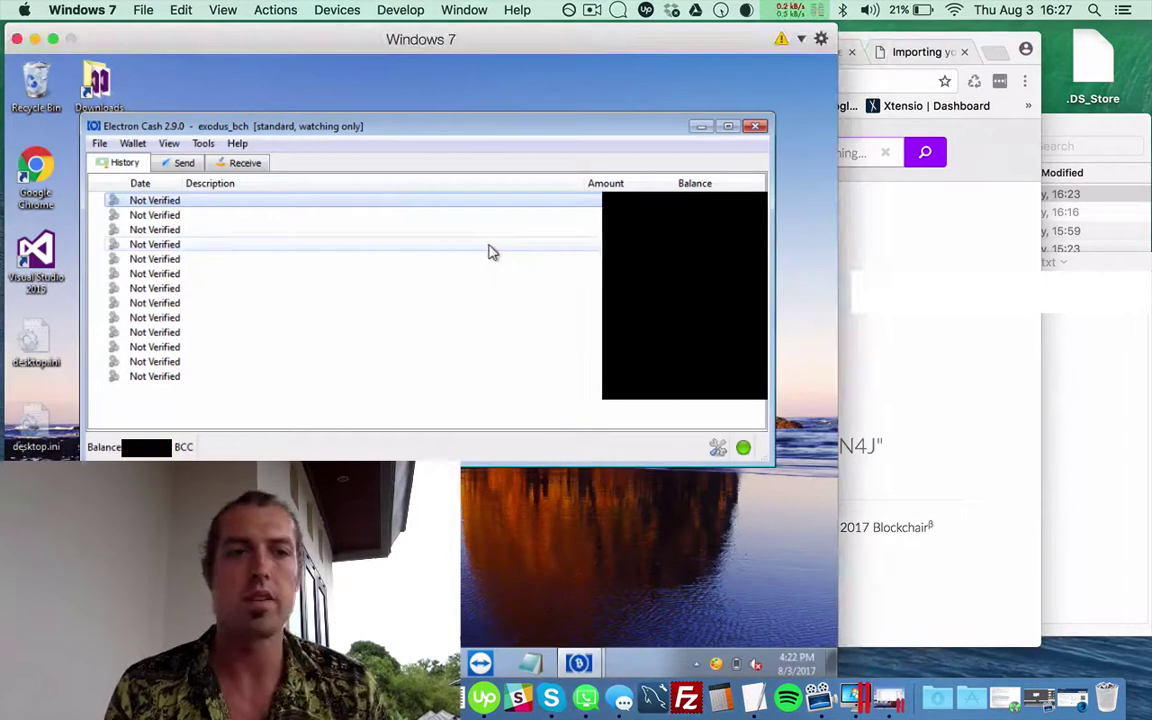
Step: Create another new wallet, exodus_bch_private, from the File > New/Restore menu
click(100, 143)
click(140, 196)
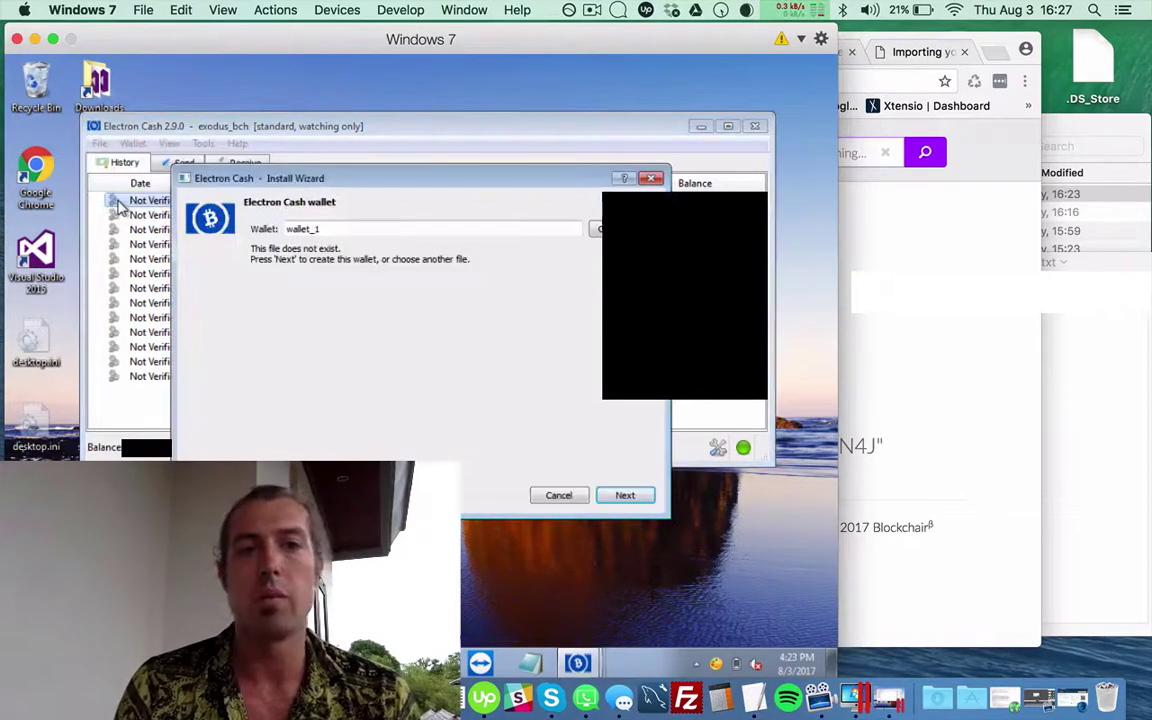
click(556, 496)
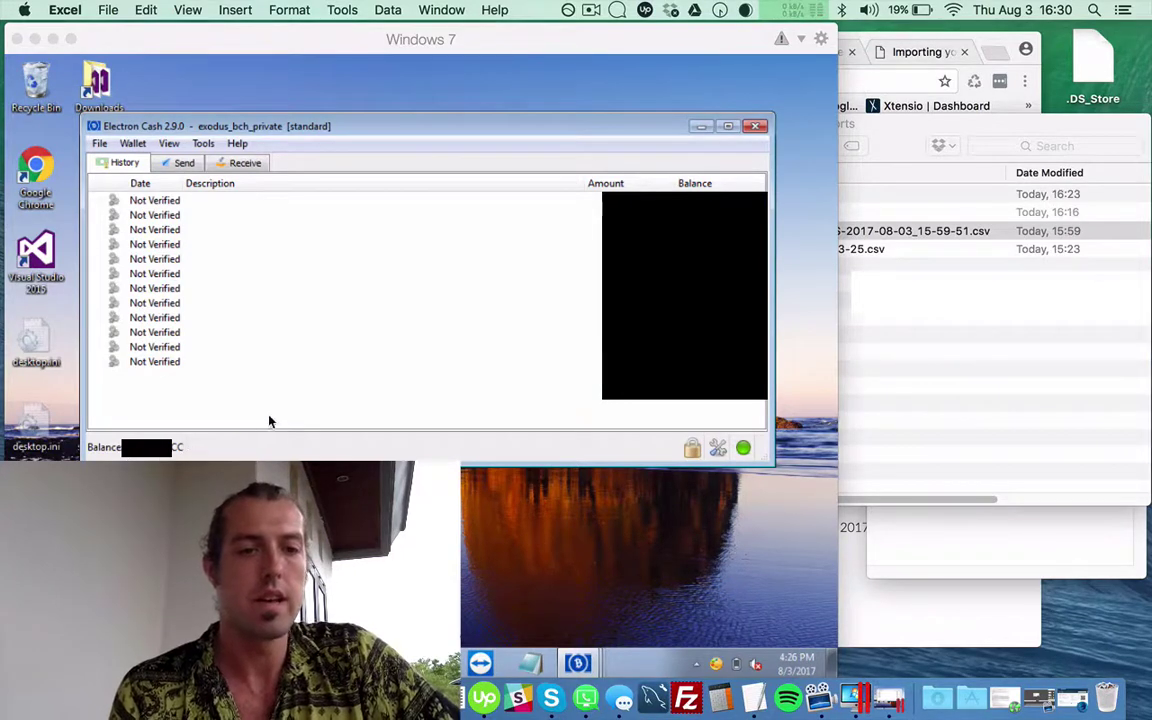
Step: Open a new tab in the Mac's Chrome and load kraken.com
click(347, 314)
key(alt+Tab)
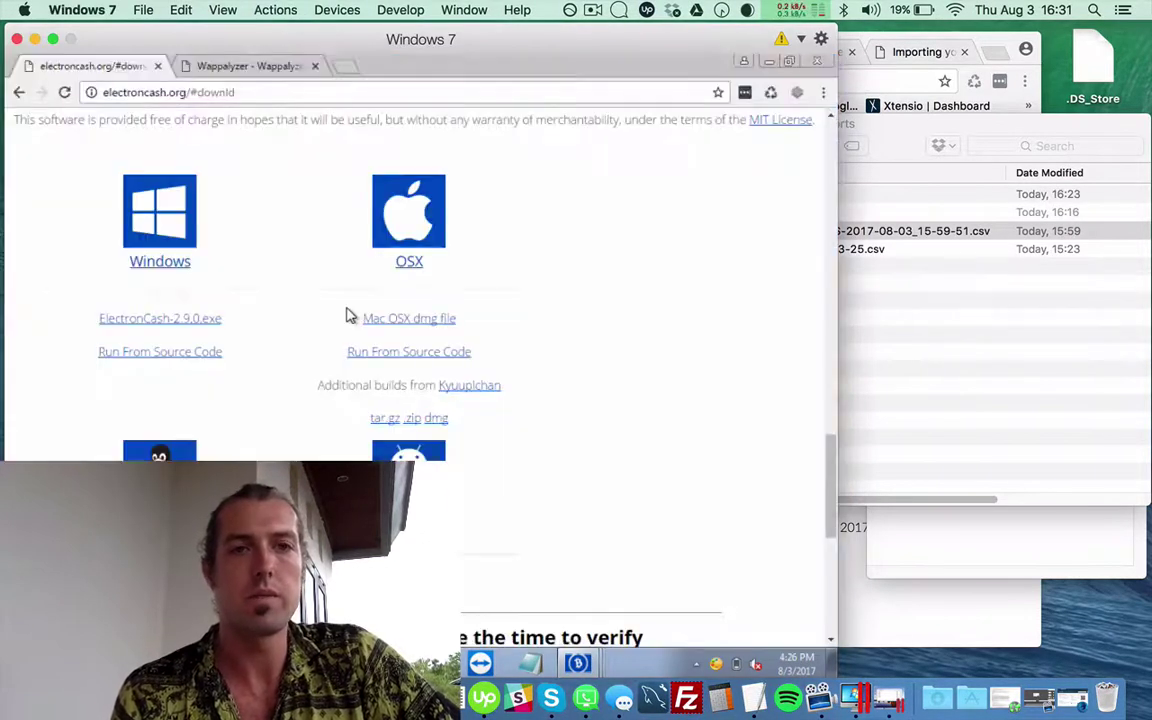
click(345, 67)
text(kraken)
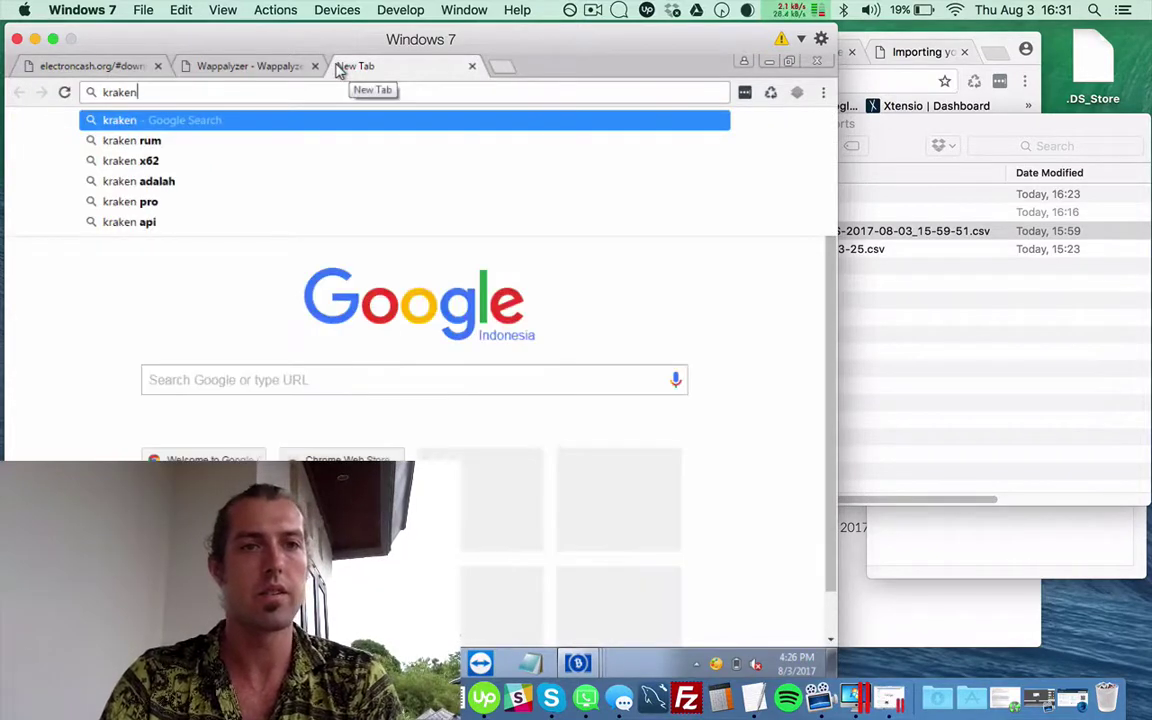
key(super+Tab)
text(kraken)
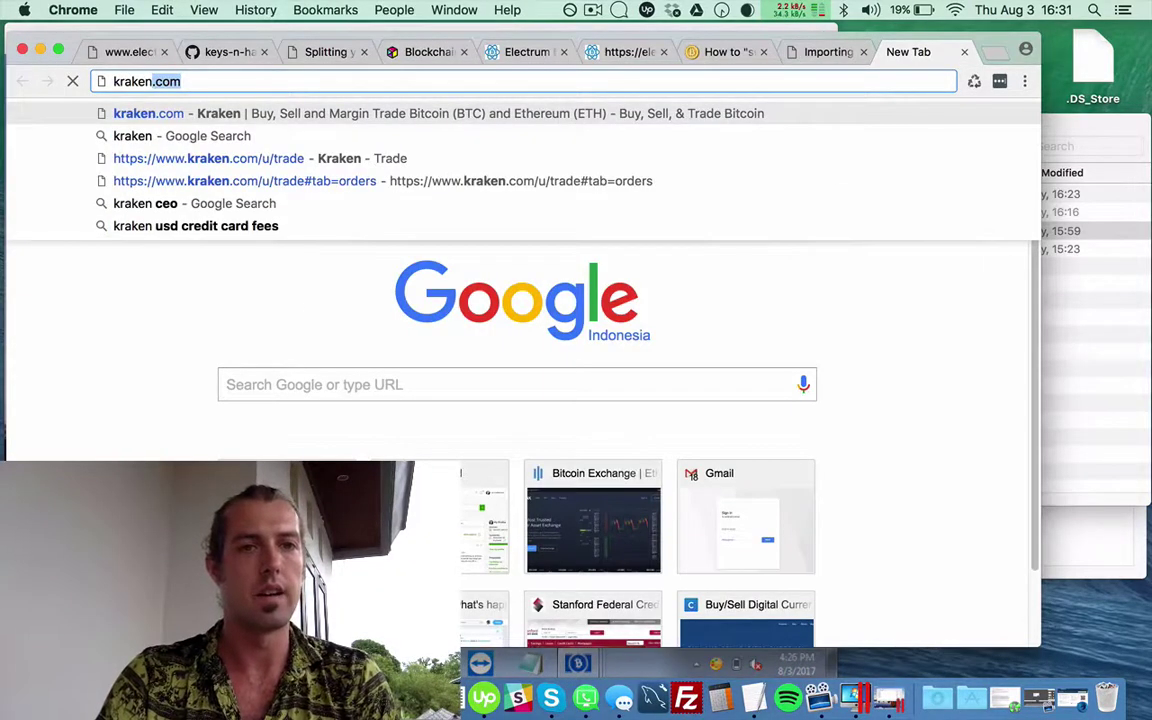
key(Return)
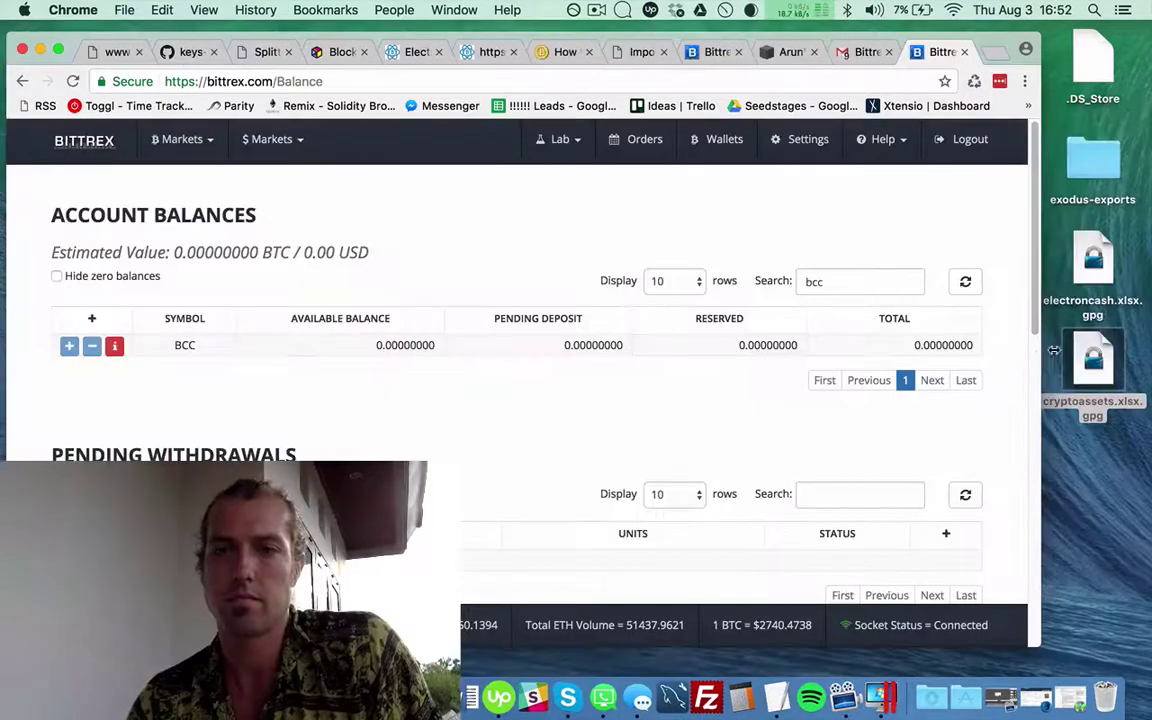
Step: Widen the Chrome window so Bittrex shows the full Bitcoin Cash balance row and pending deposits
drag(1083, 348, 1140, 350)
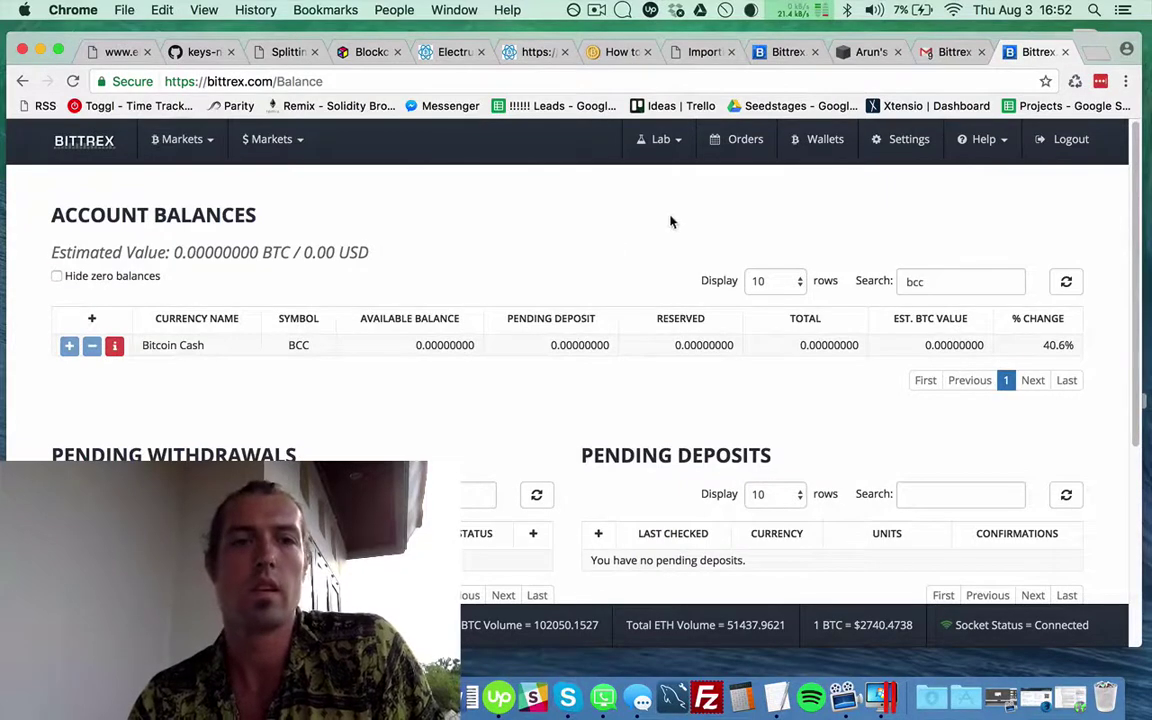